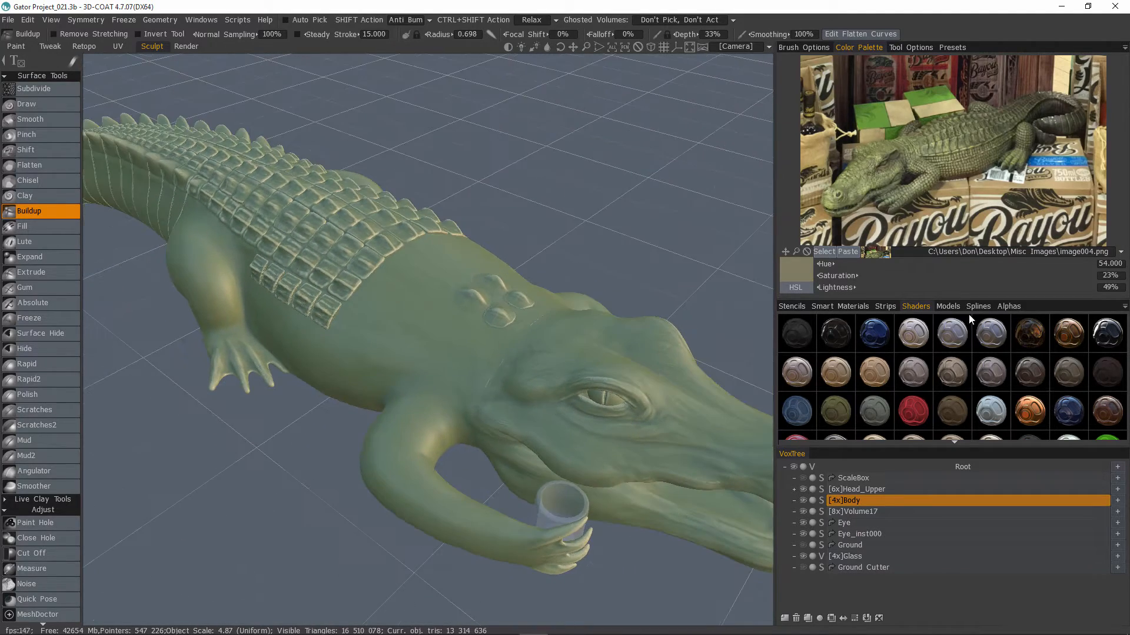
Look through the Alphas and Shaders libraries, ending on the Alphas library
click(1010, 307)
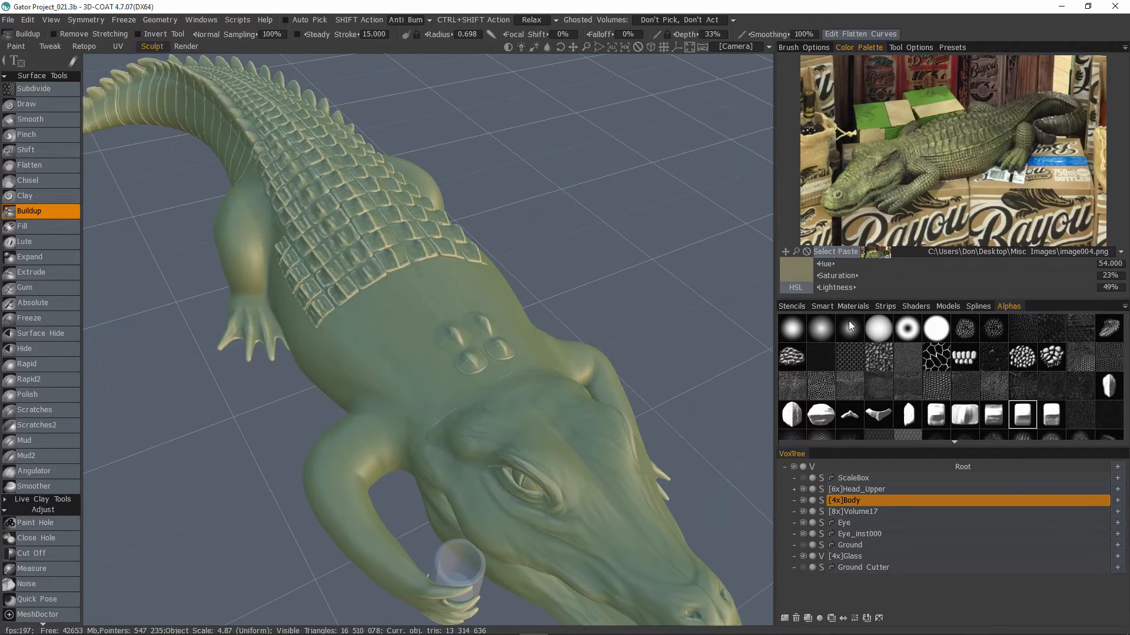
click(917, 307)
click(1007, 306)
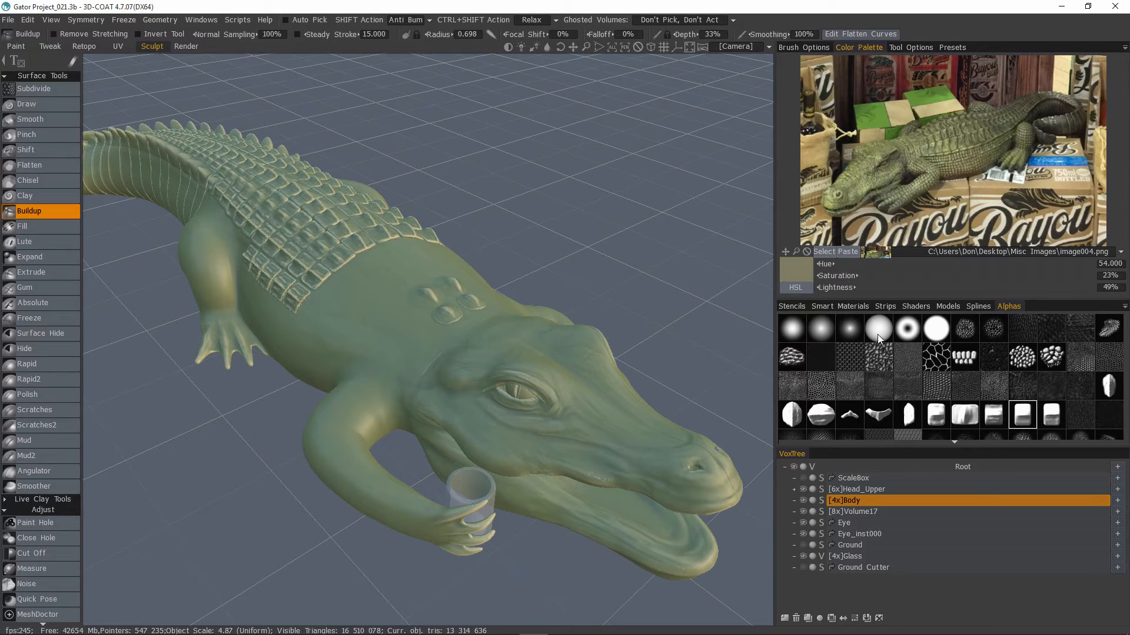
alt+drag(459, 369, 468, 364)
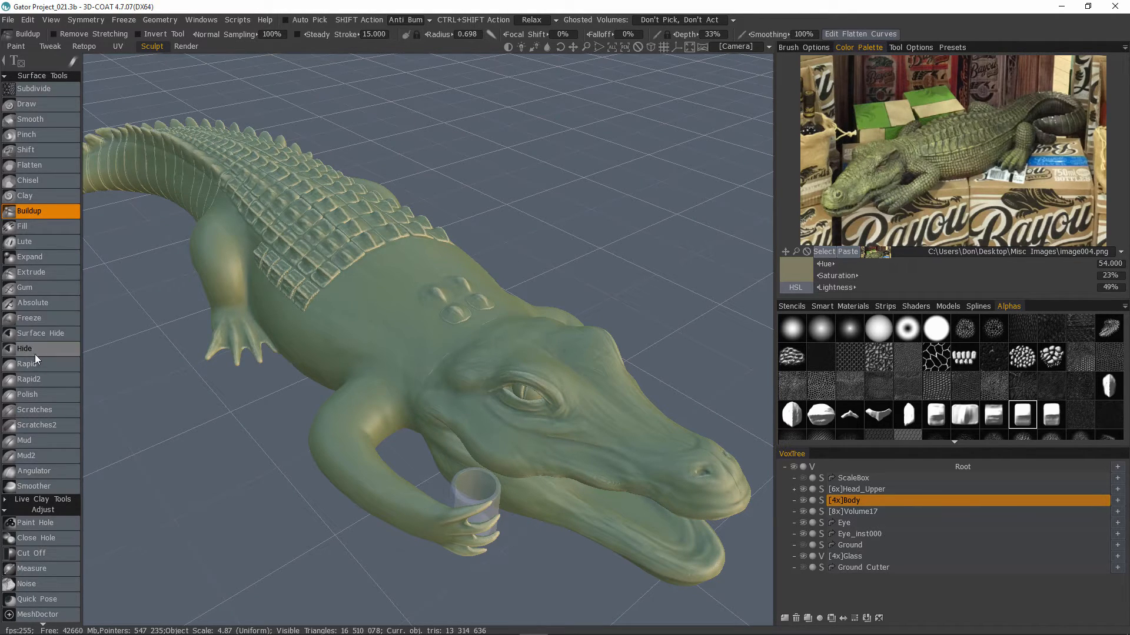
Activate the Subdivide tool and look through its tool options, the Color Palette reference image, the brush options and the presets
alt+drag(53, 555, 60, 565)
click(26, 90)
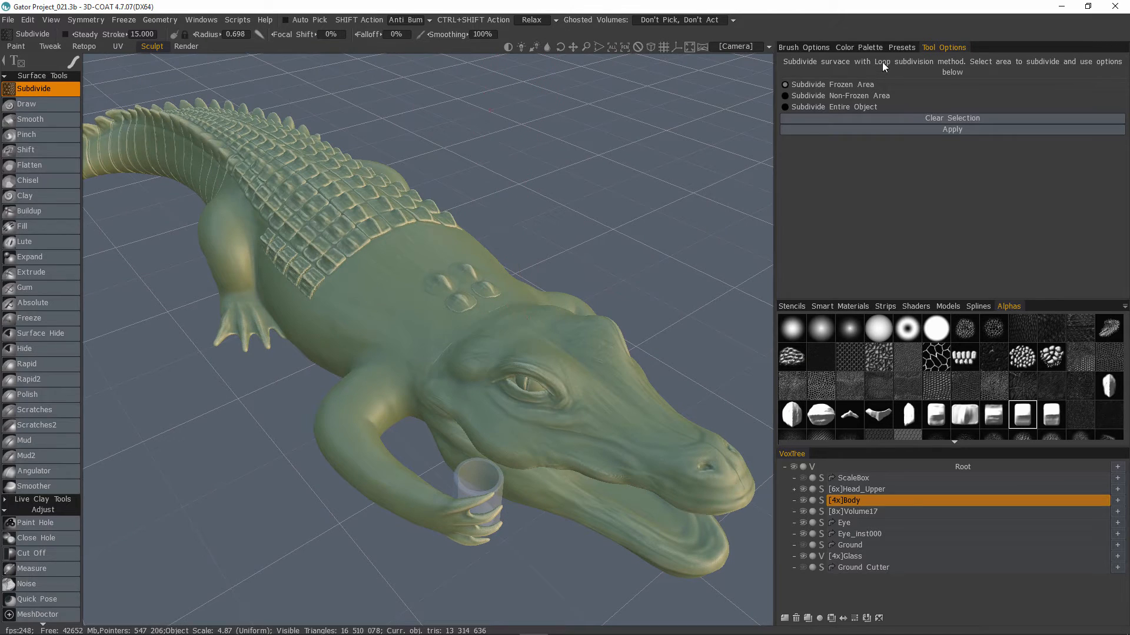
click(868, 47)
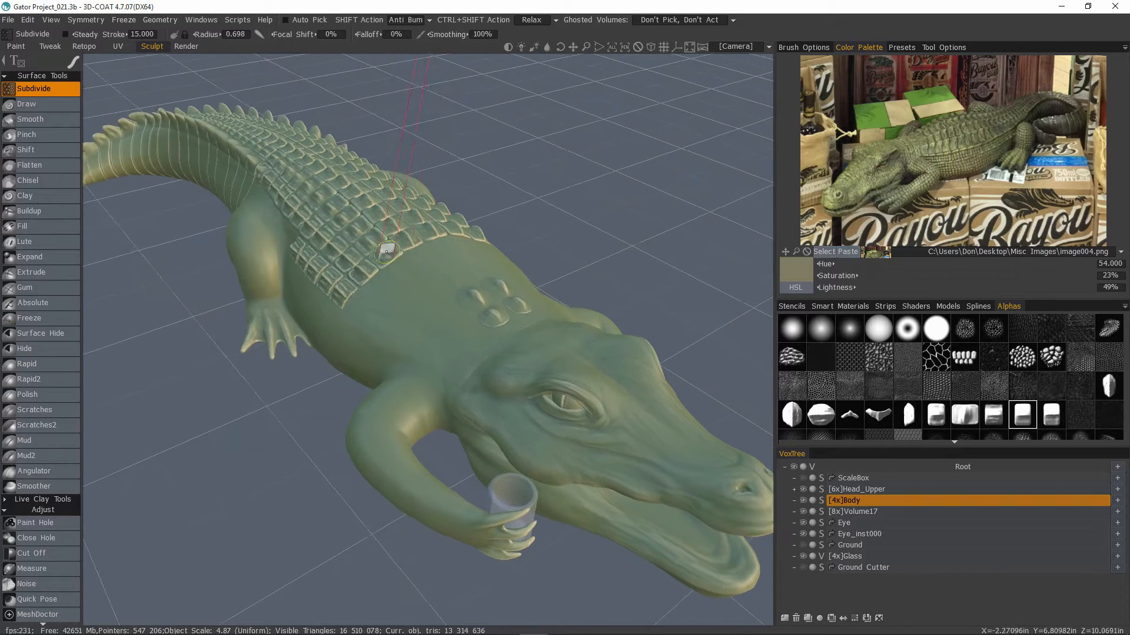
click(942, 47)
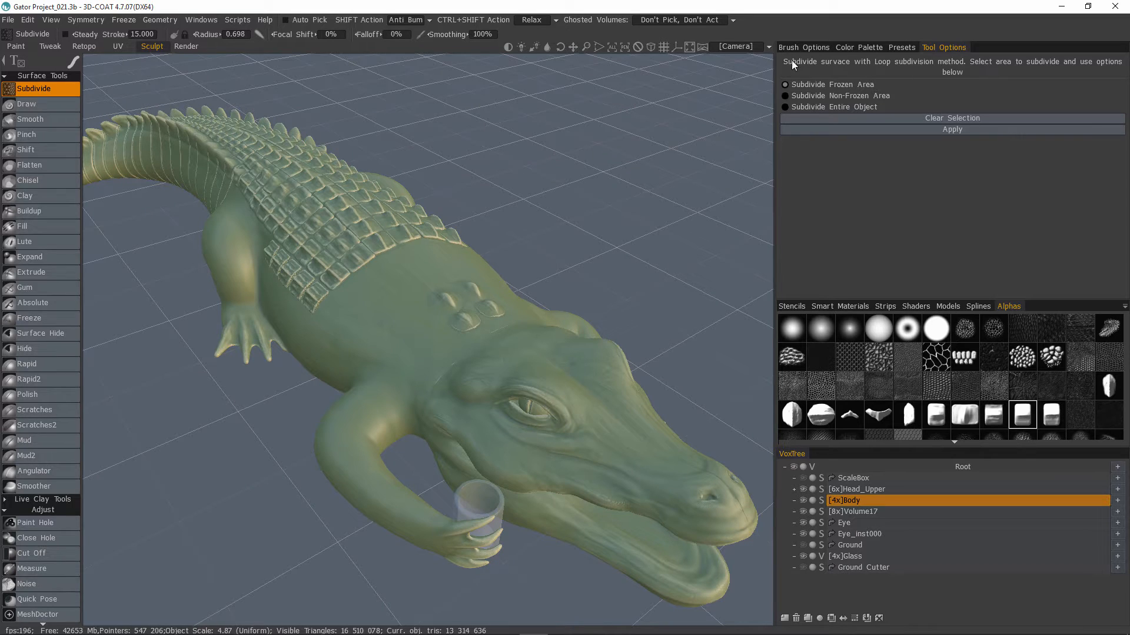
click(805, 47)
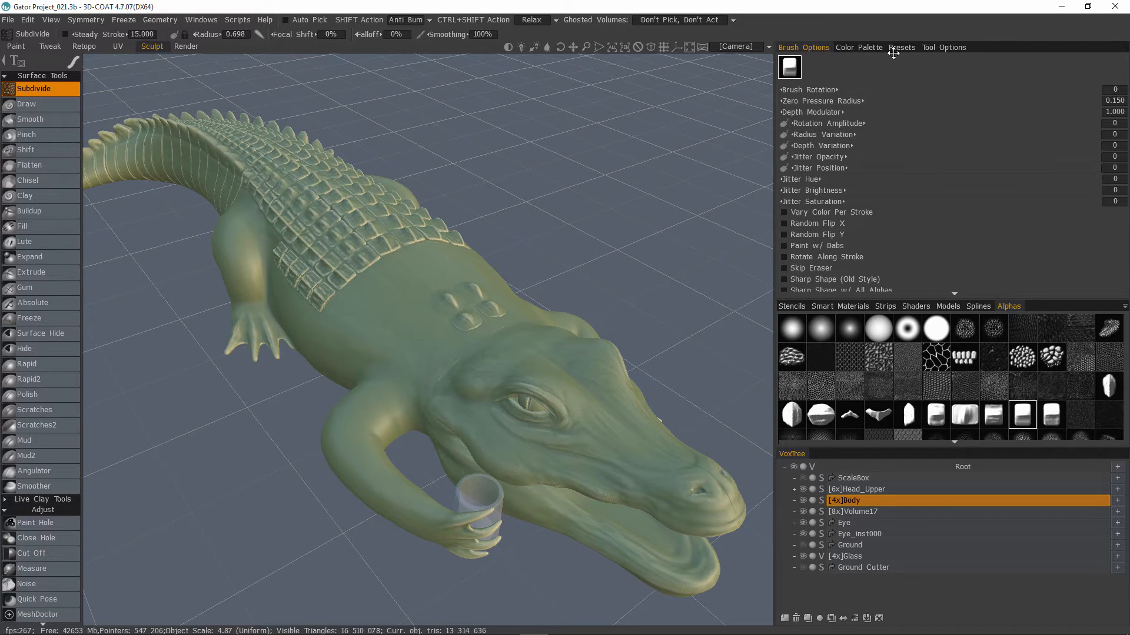
click(902, 47)
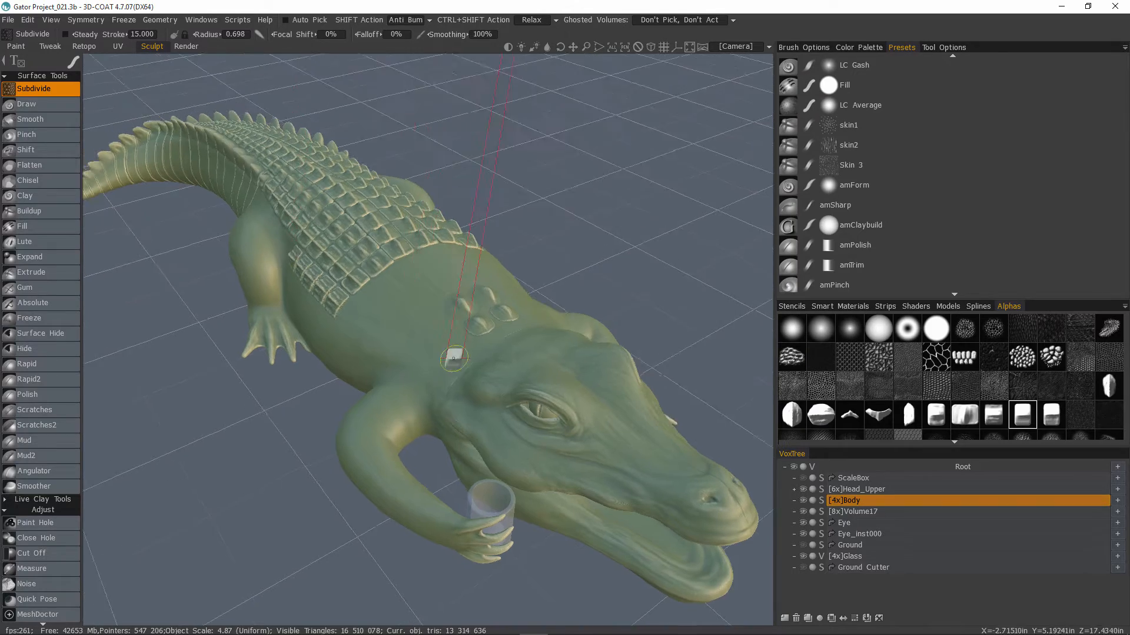
Browse the brush presets up to the polish and clay brushes, and return to the Color Palette with the reference image
alt+drag(453, 358, 665, 306)
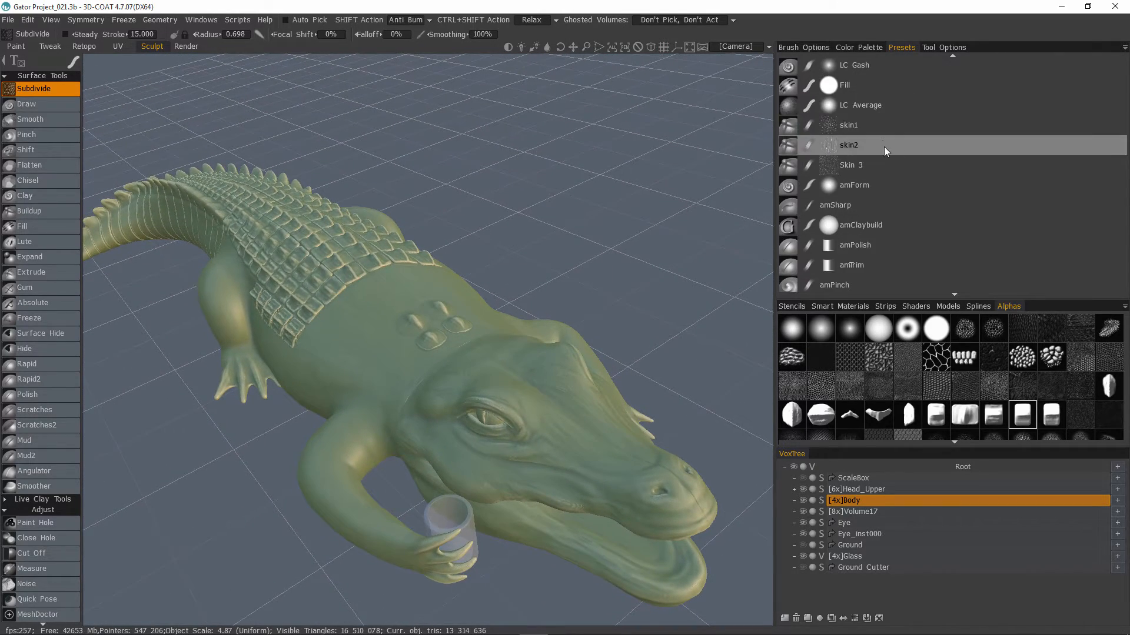
scroll(921, 153, up, 3)
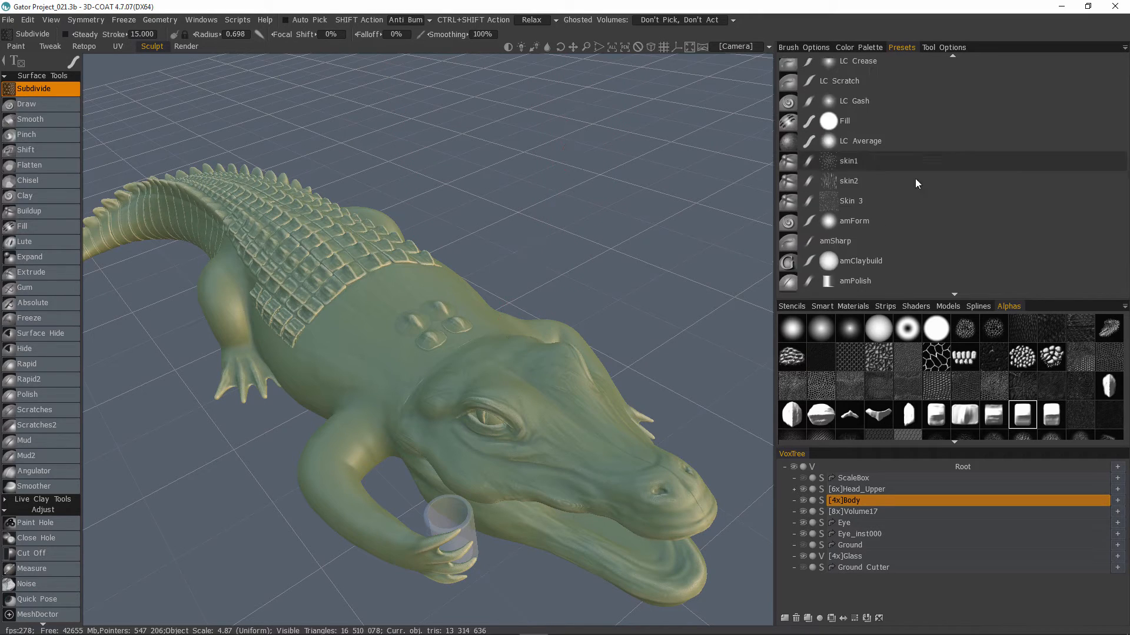
scroll(906, 203, up, 3)
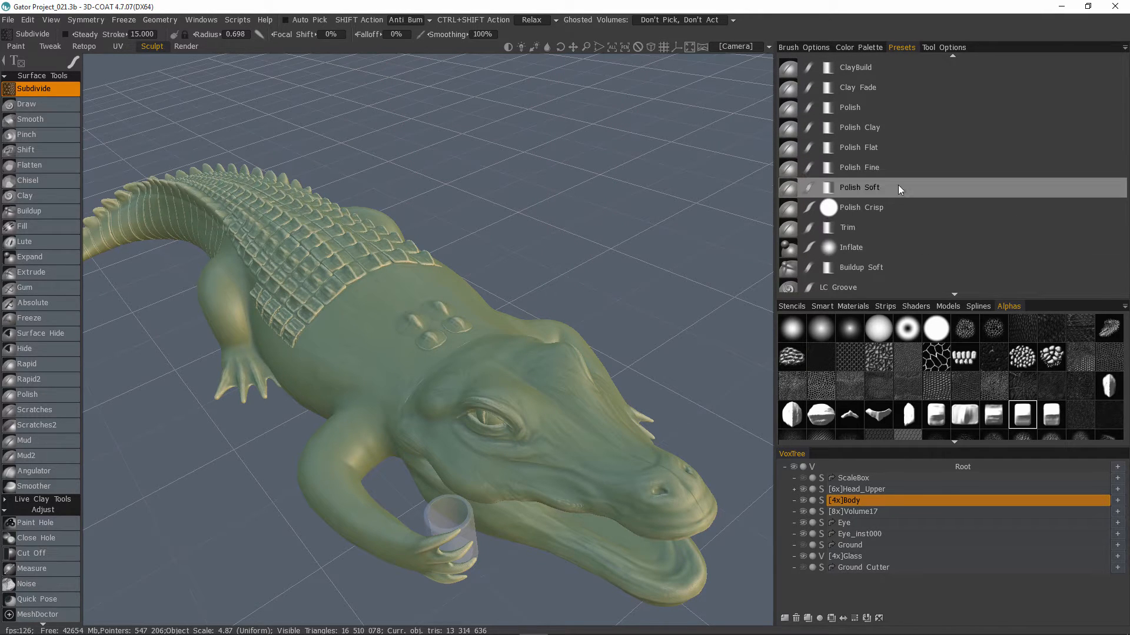
click(859, 48)
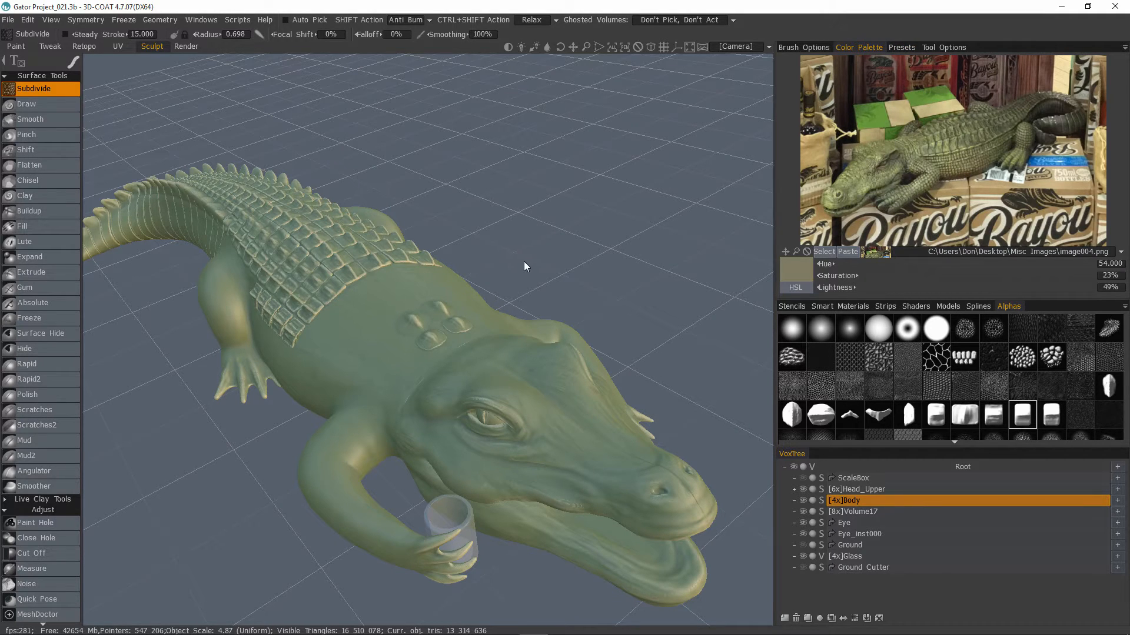
Try floating the panel group with Tool Options, Presets, Color Palette and Brush Options over the viewport
key(space)
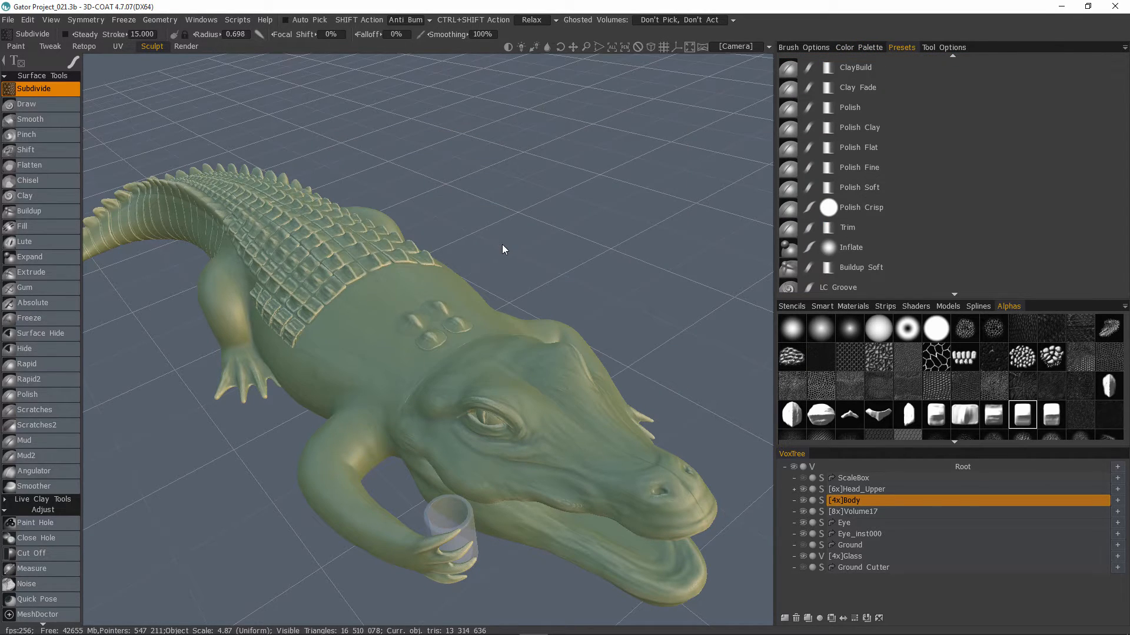
key(space)
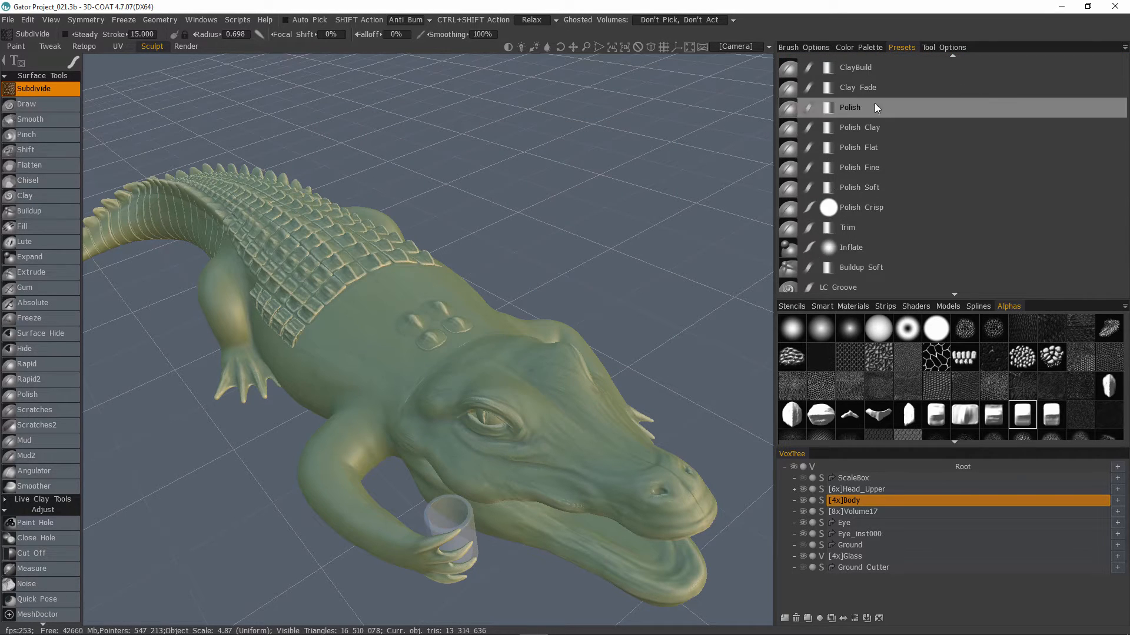
key(space)
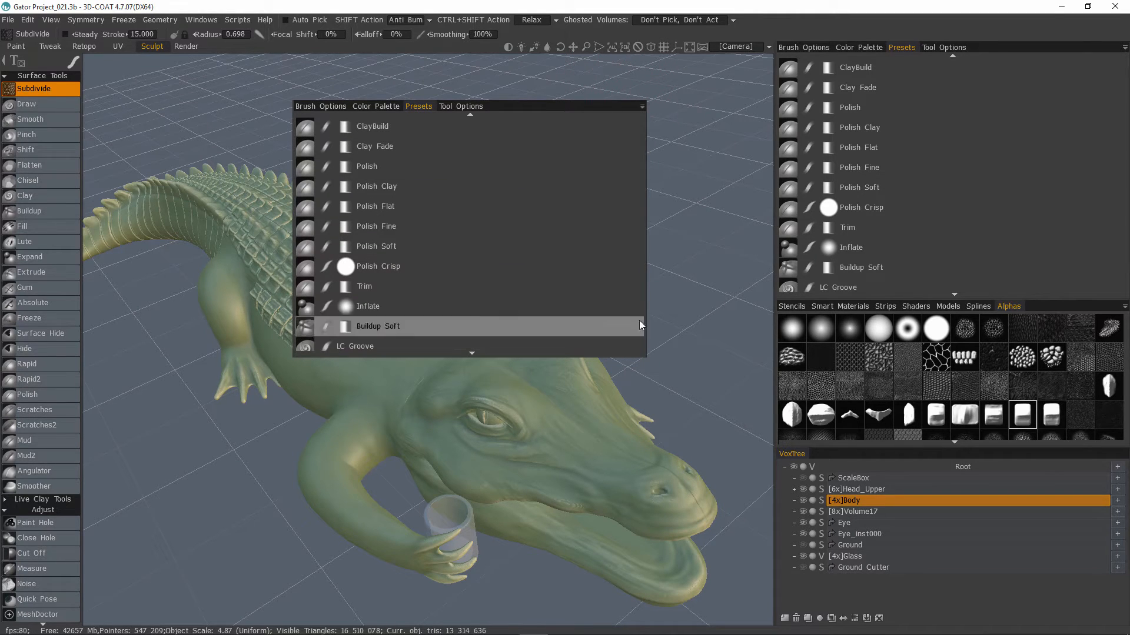
drag(590, 105, 650, 103)
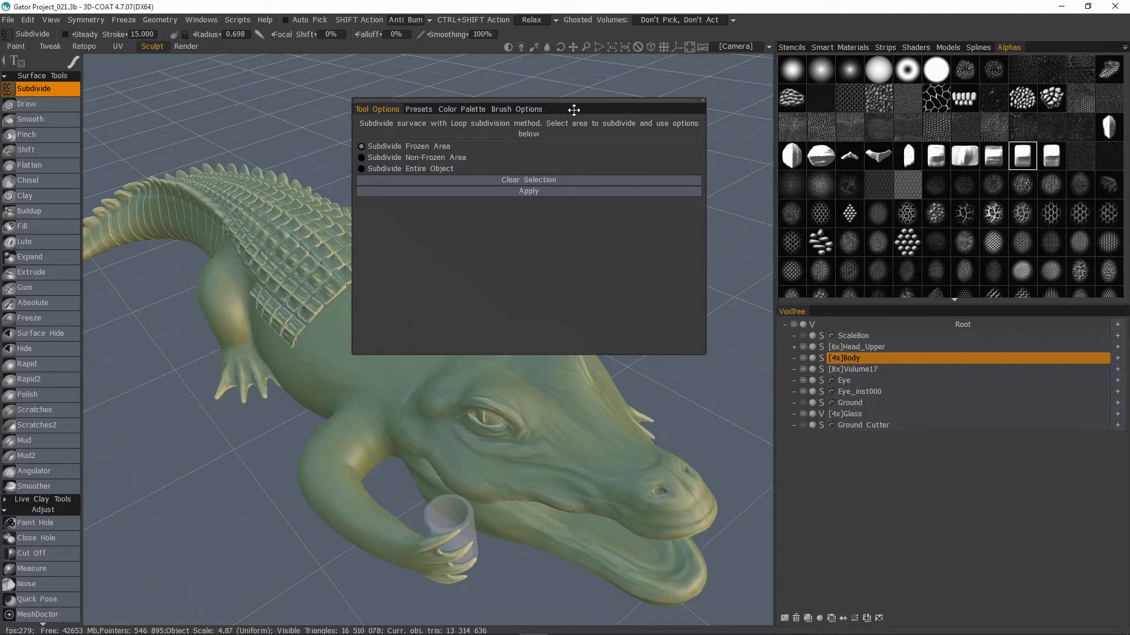
mouse_move(573, 108)
mouse_down()
mouse_move(677, 106)
mouse_move(556, 104)
mouse_move(584, 103)
mouse_up()
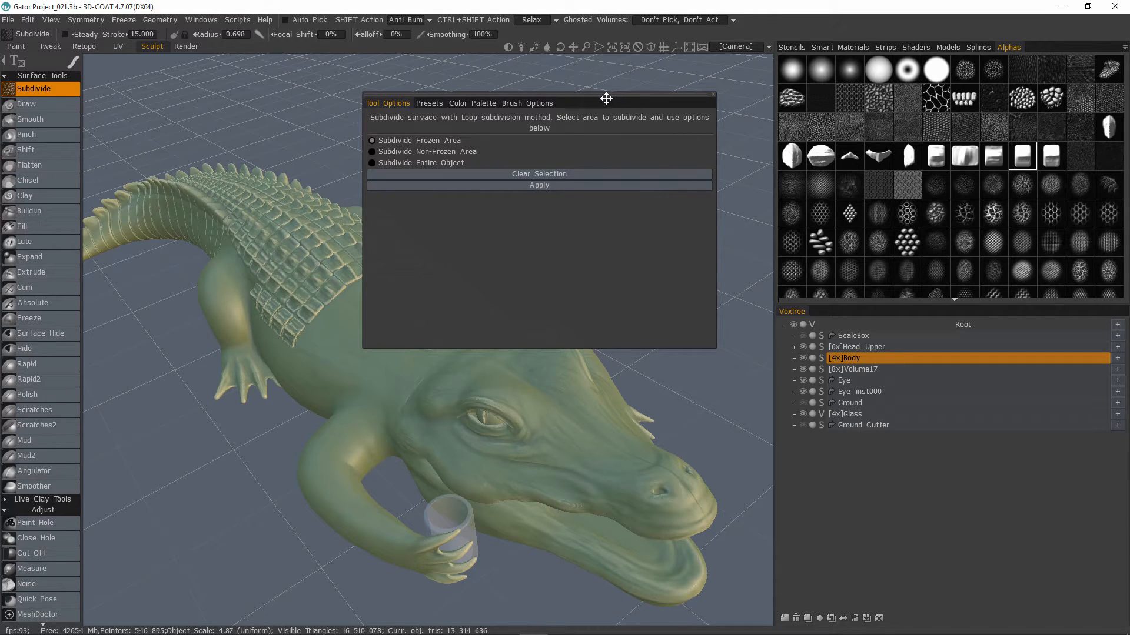
Restore a saved workspace file from the Layouts folder and adjust the width of the side panels beside the viewport
click(203, 18)
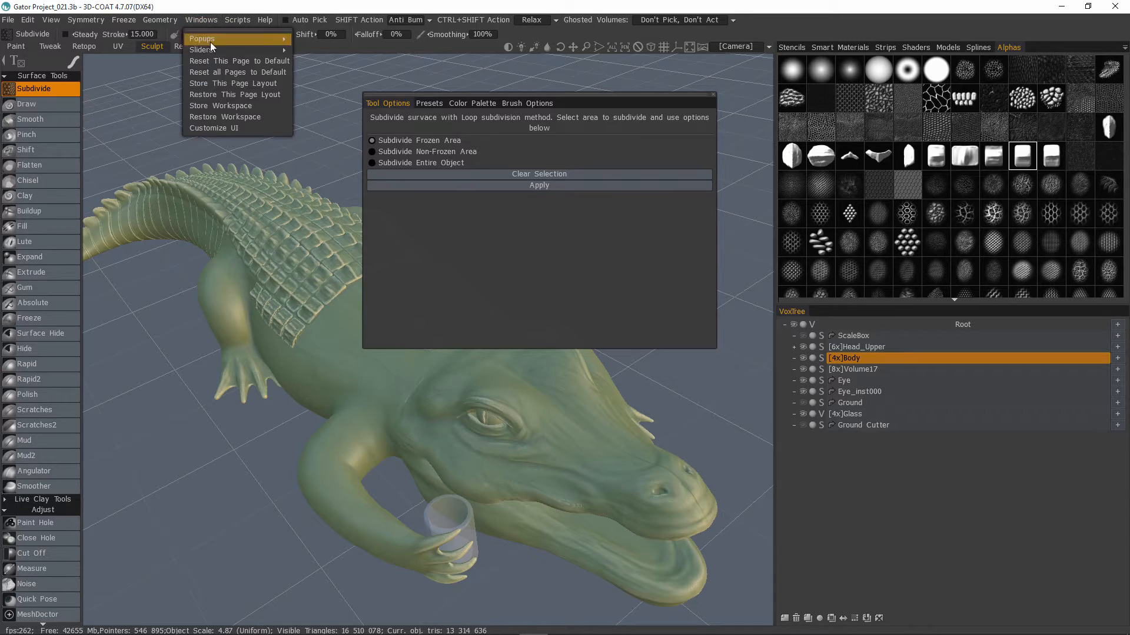
click(217, 118)
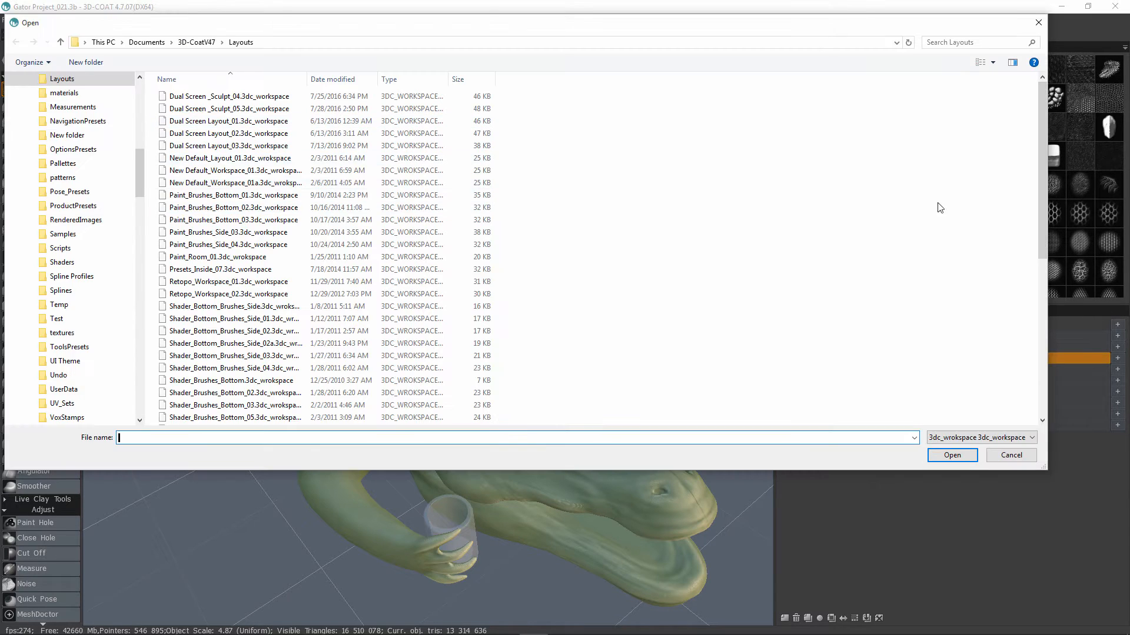
scroll(224, 354, down, 4)
double_click(224, 354)
drag(877, 211, 798, 211)
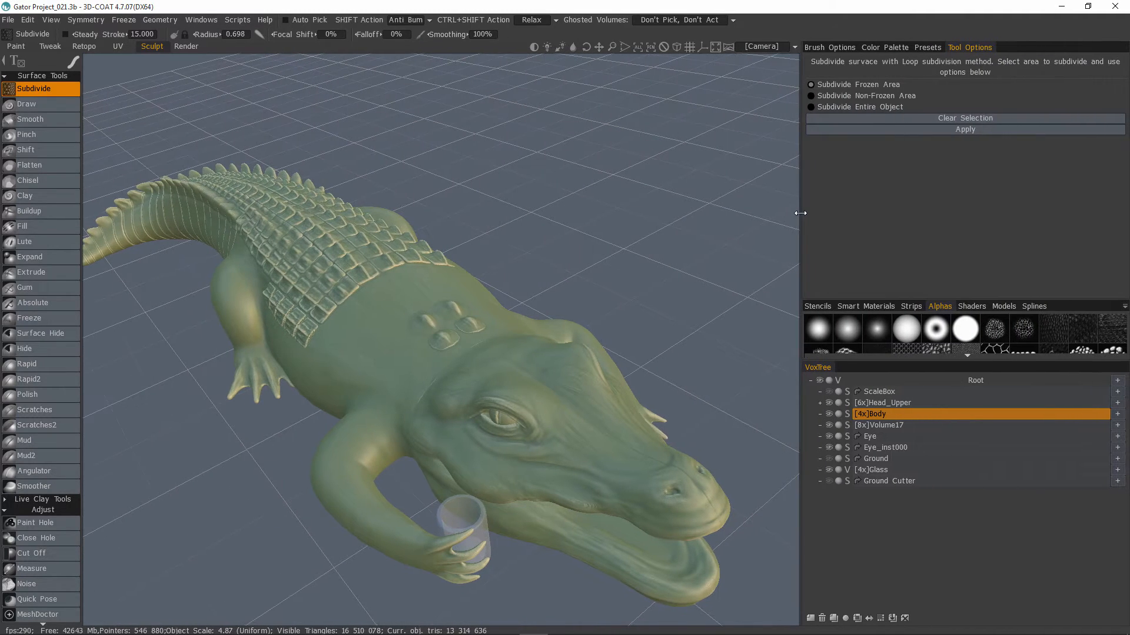
Enlarge the Alphas library below the Color Palette reference image and undock the Presets panel as a floating window over the viewport
click(885, 47)
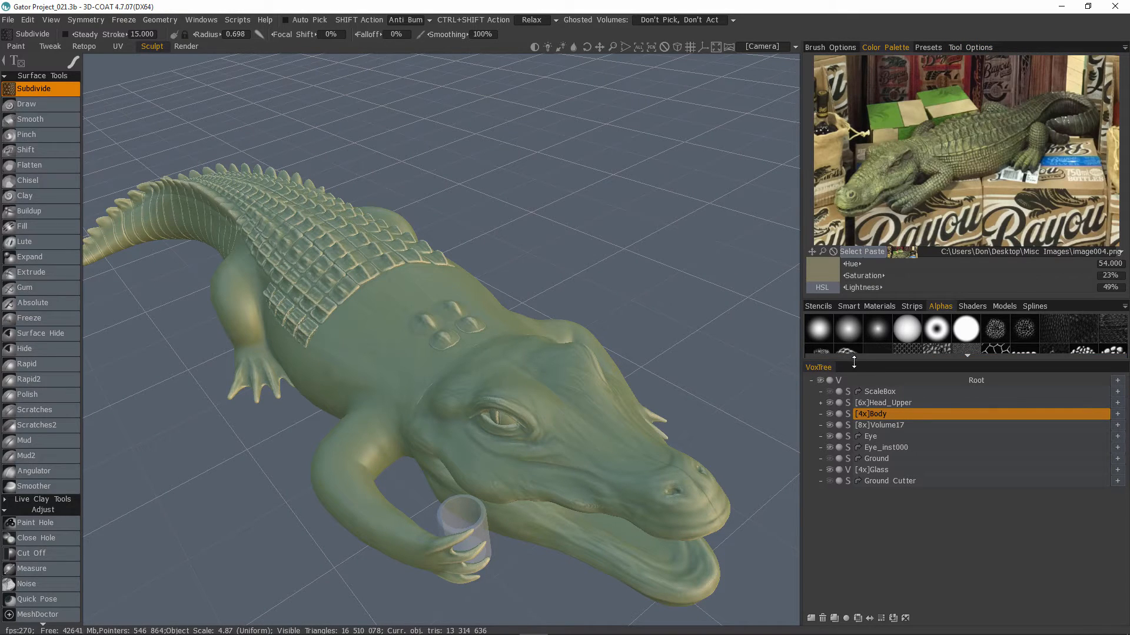
drag(855, 360, 859, 470)
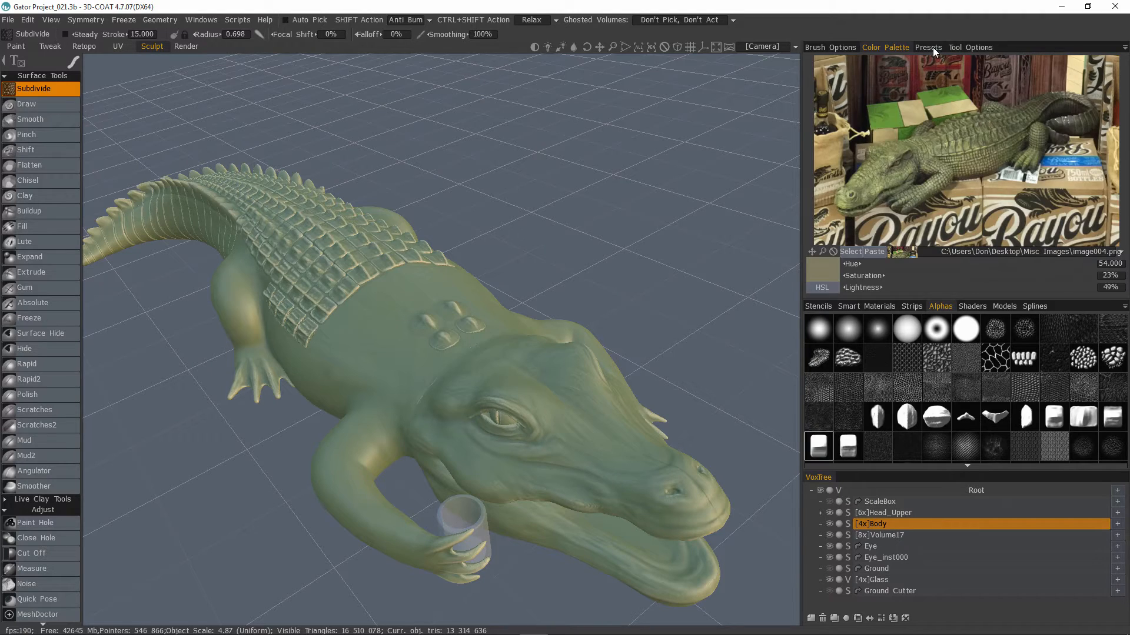
mouse_move(933, 47)
mouse_down()
mouse_move(853, 81)
mouse_move(562, 109)
mouse_move(728, 93)
mouse_move(714, 100)
mouse_up()
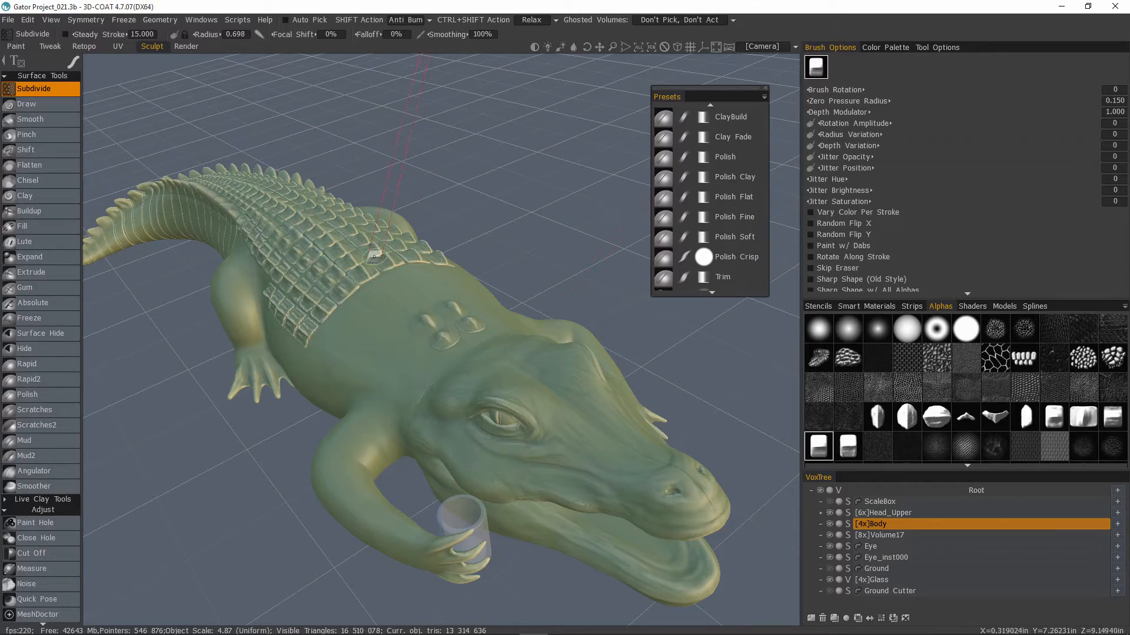
Try a Subdivide selection stroke below the scale rows on the body's side, and undo it
mouse_move(397, 349)
alt+mouse_down()
mouse_move(418, 348)
mouse_move(353, 350)
mouse_move(400, 334)
alt+mouse_up()
drag(398, 335, 415, 377)
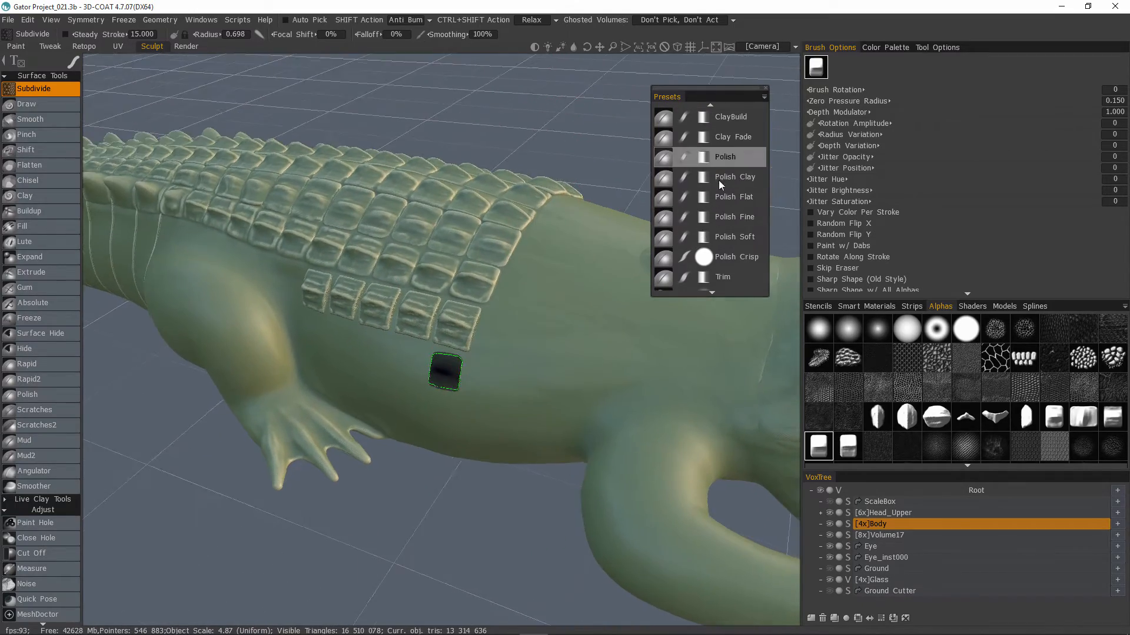
key(ctrl+z)
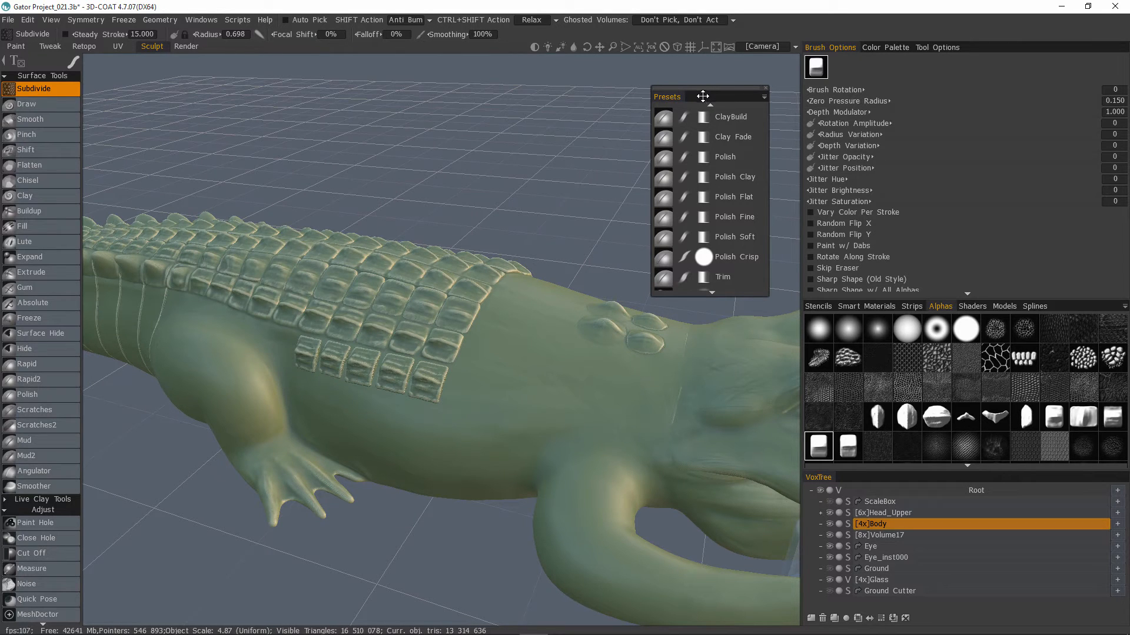
Place the floating Presets window beside the sculpt tools, stretch it to nearly the full viewport height, and close it
drag(702, 96, 145, 66)
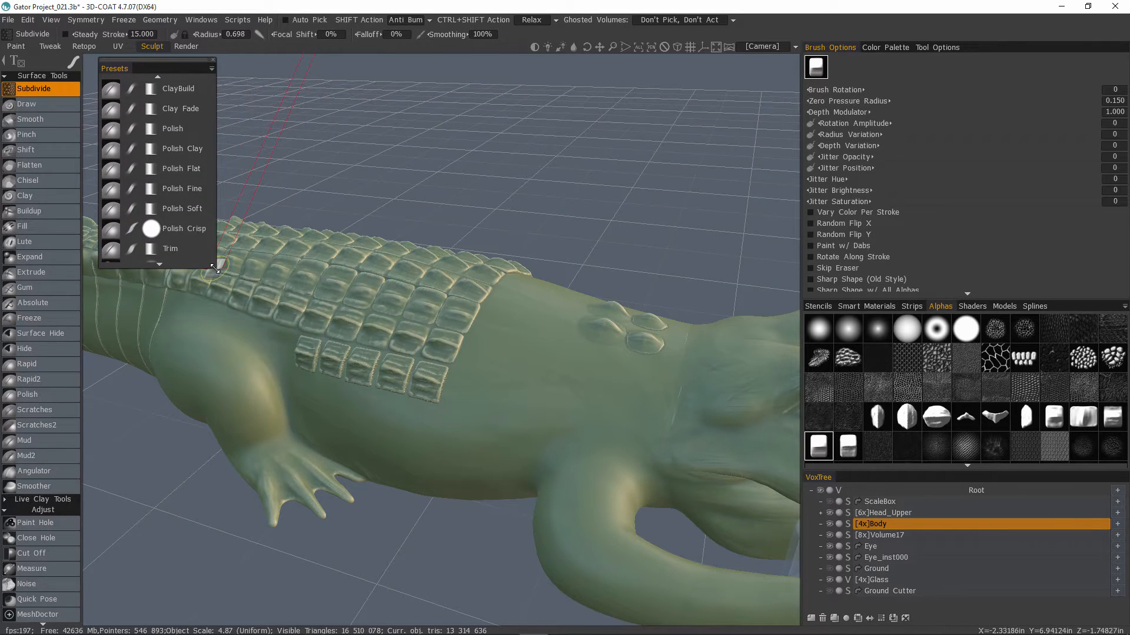
mouse_move(214, 269)
mouse_down()
mouse_move(247, 424)
mouse_move(223, 515)
mouse_move(221, 586)
mouse_move(232, 594)
mouse_move(442, 576)
mouse_move(463, 587)
mouse_move(226, 582)
mouse_move(210, 596)
mouse_move(219, 621)
mouse_up()
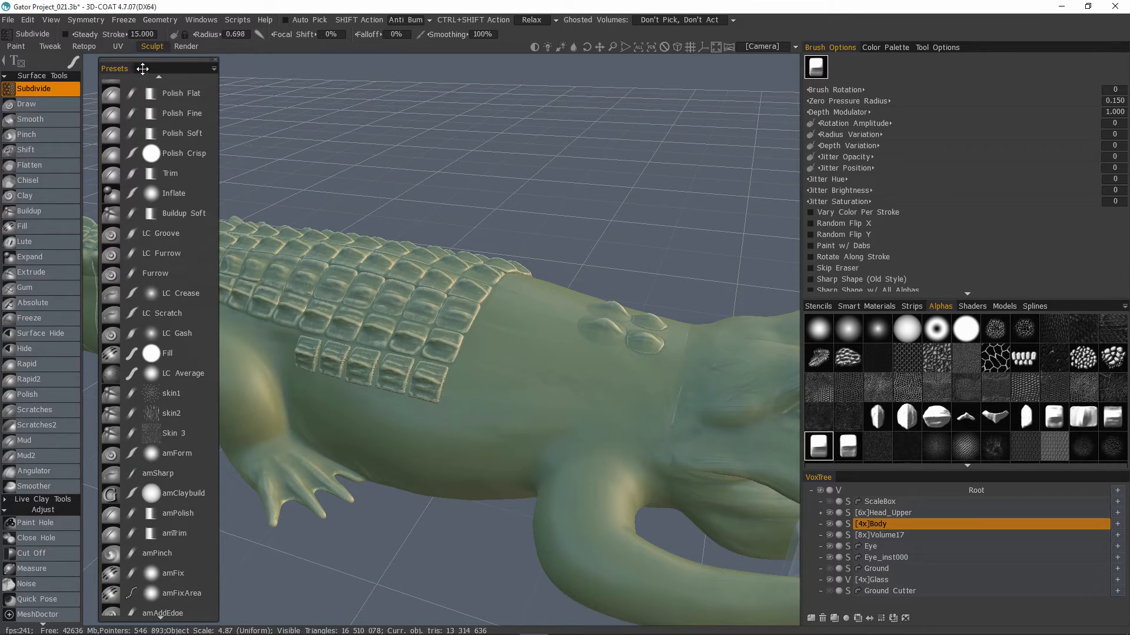
drag(143, 69, 124, 65)
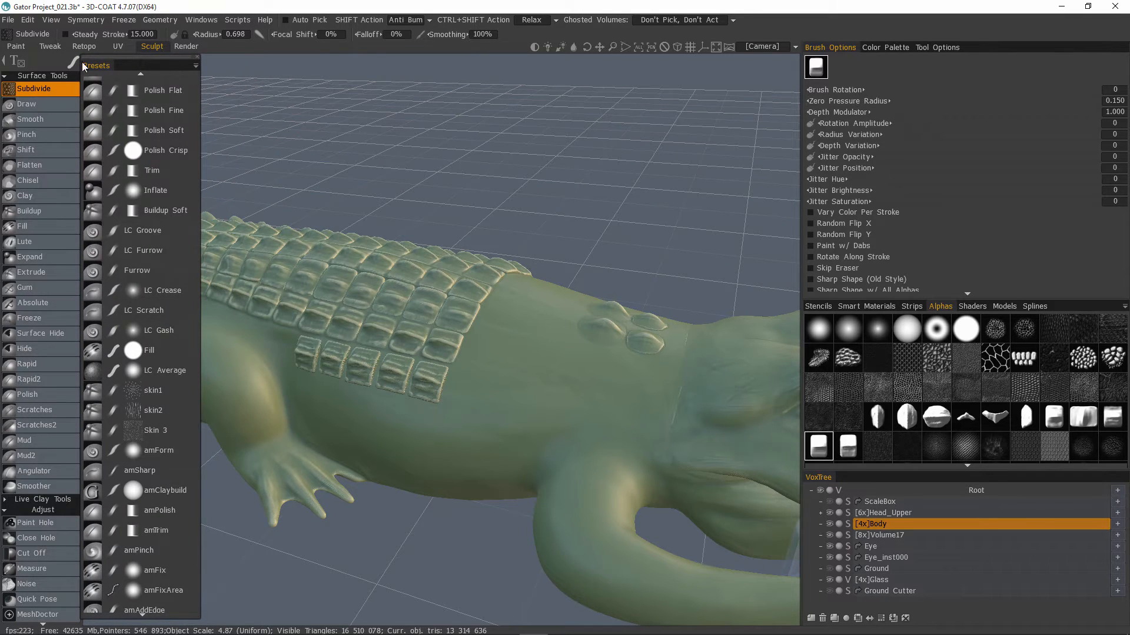
drag(125, 63, 130, 64)
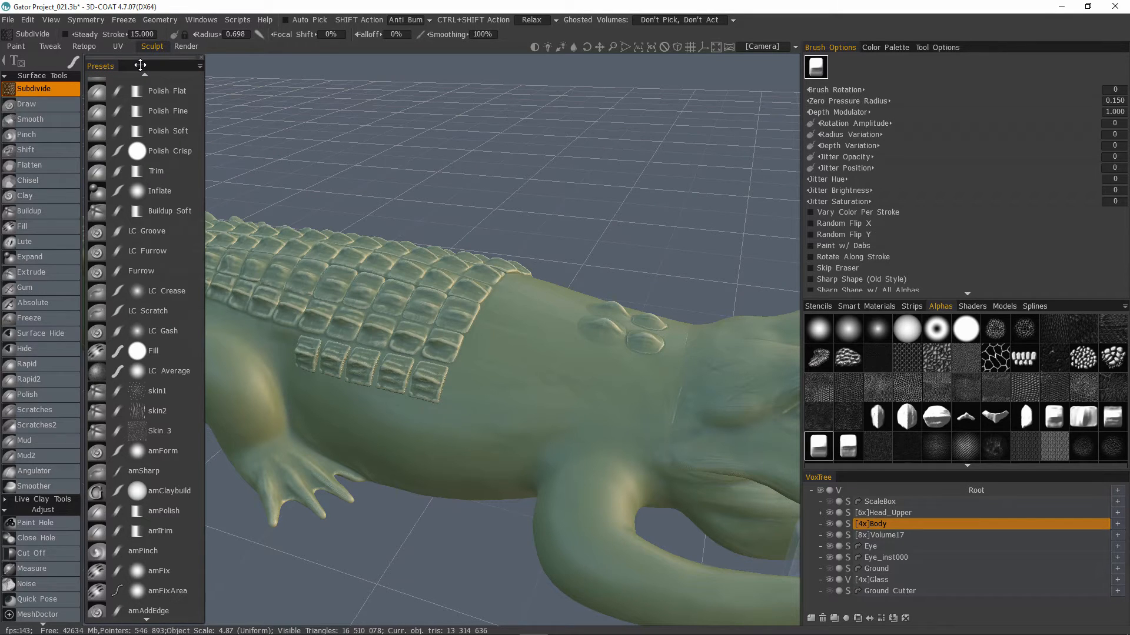
click(202, 58)
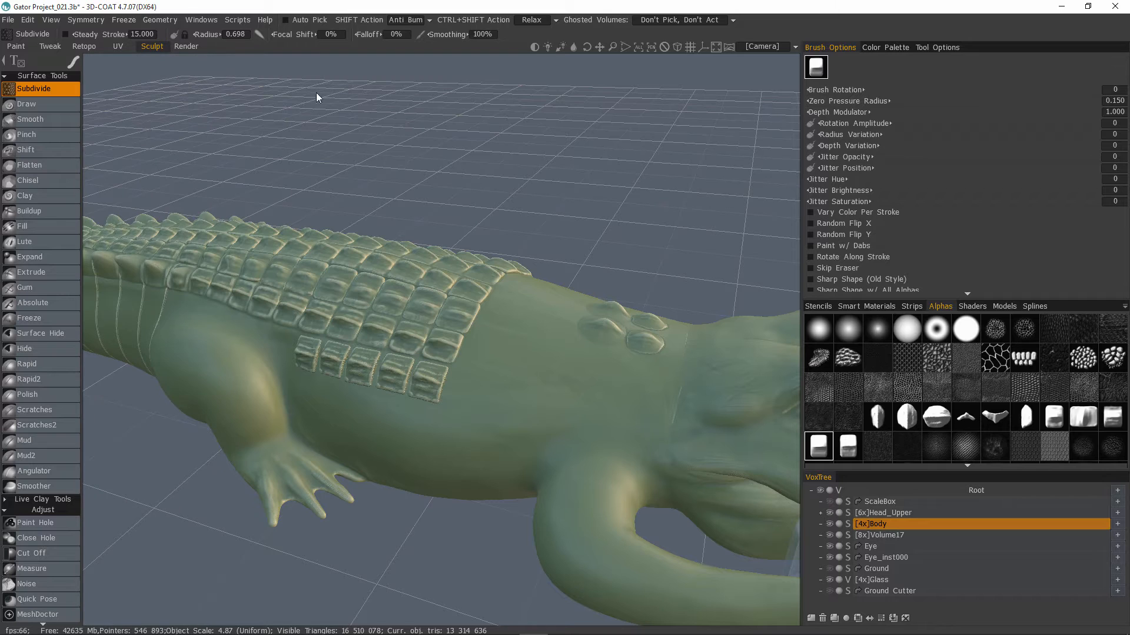
Show the Color Palette reference image and call up the Presets list over the model to browse the available brushes
click(885, 48)
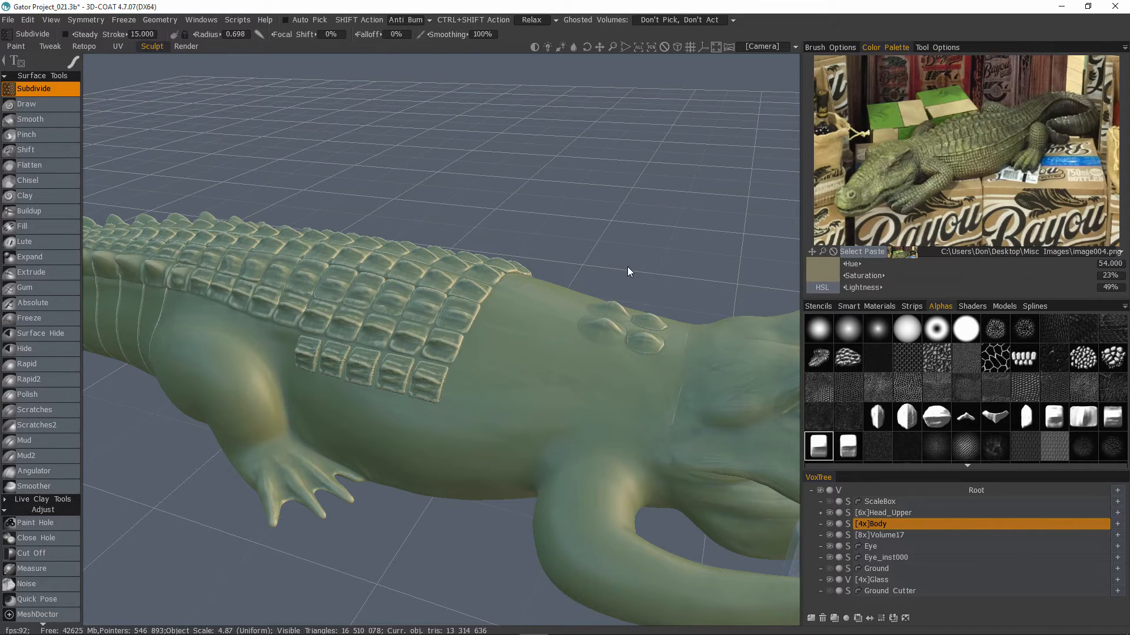
key(p)
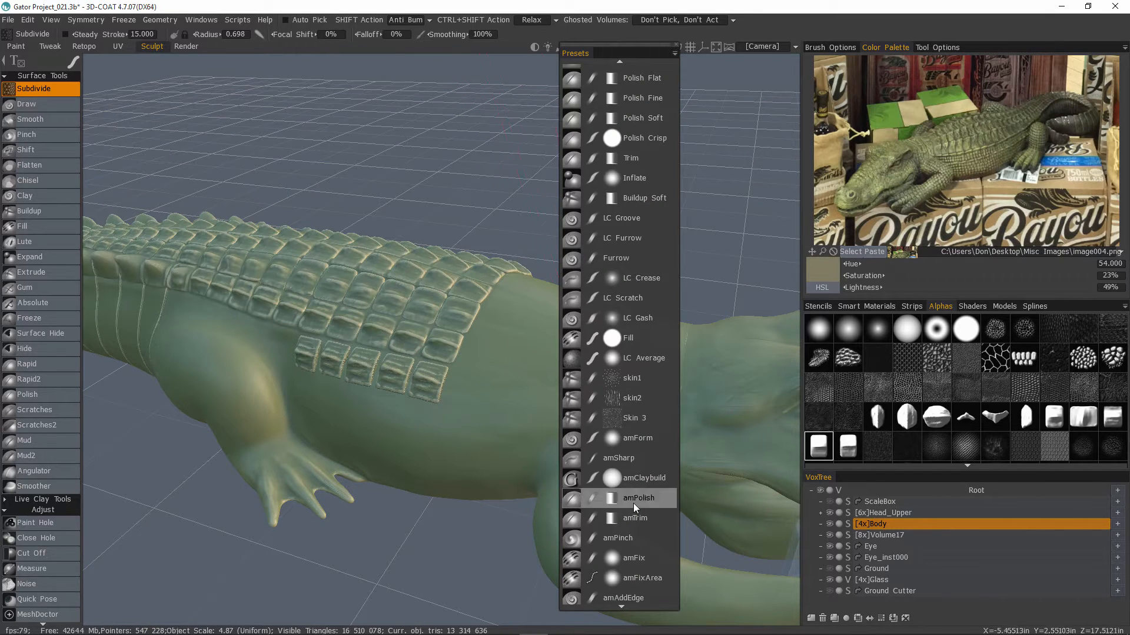
scroll(634, 556, down, 4)
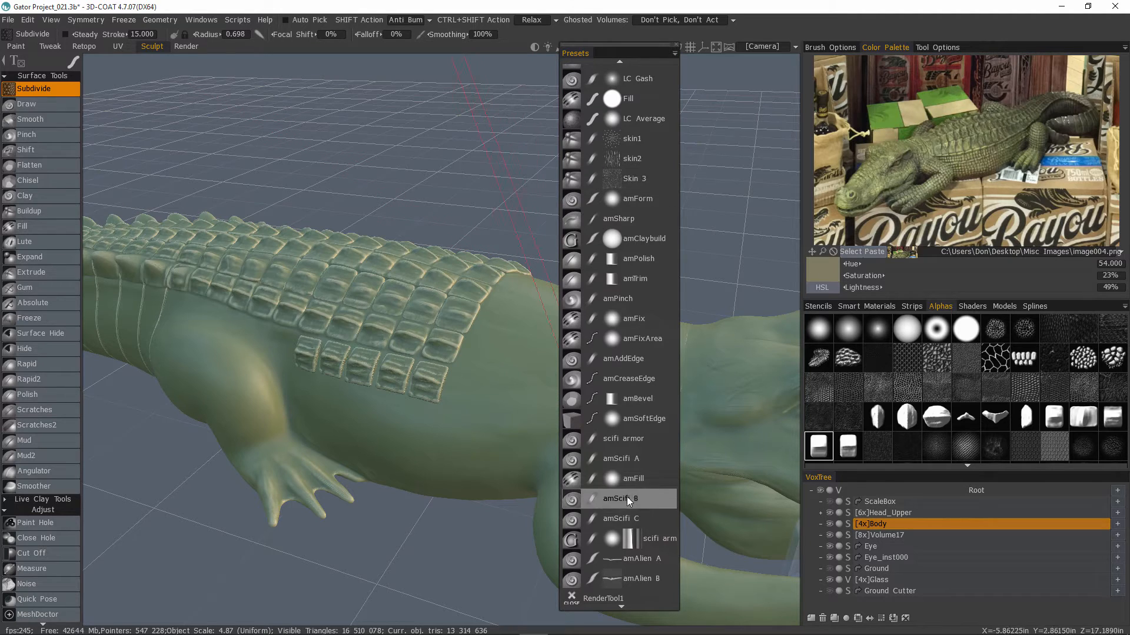
click(648, 510)
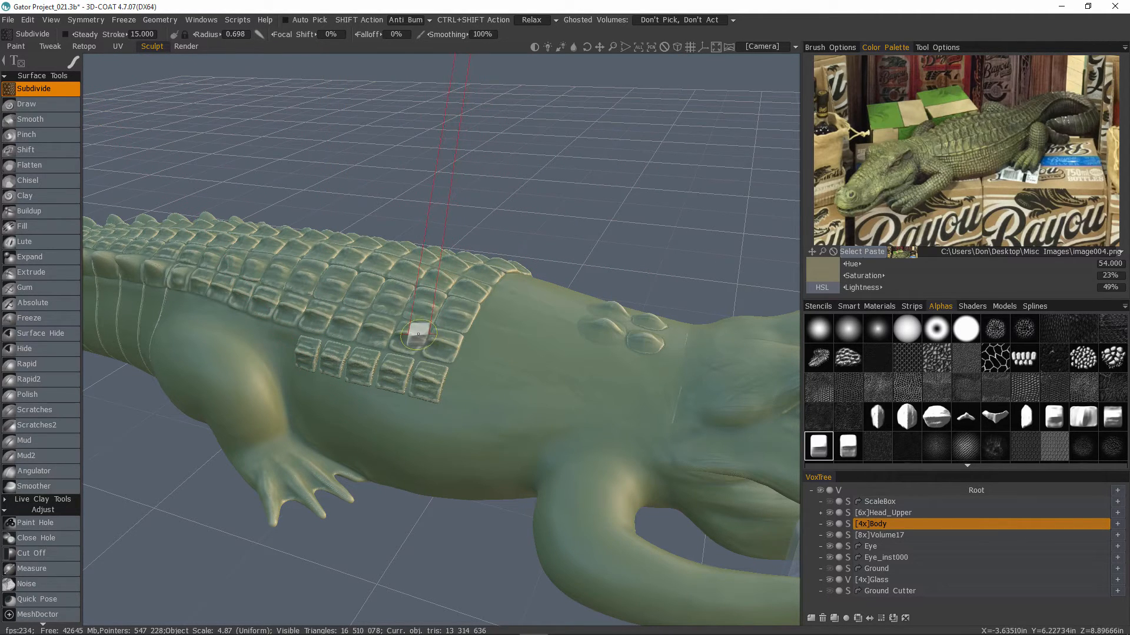
key(p)
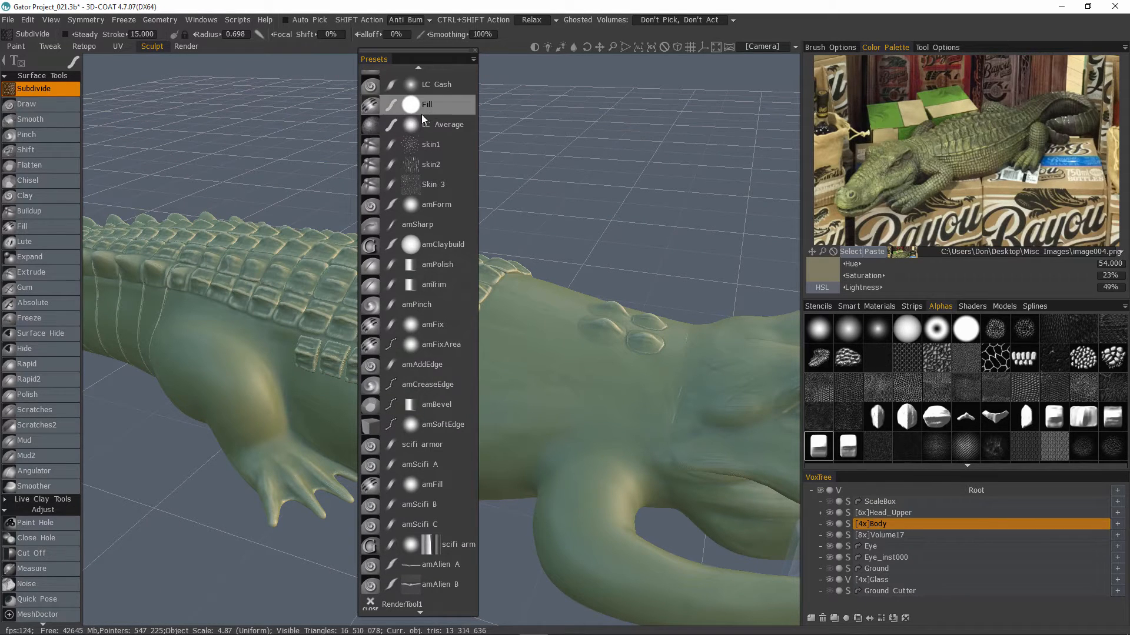
Browse the Presets list back to the Draw brushes, then call it up and dismiss it at different spots over the model
scroll(439, 553, up, 5)
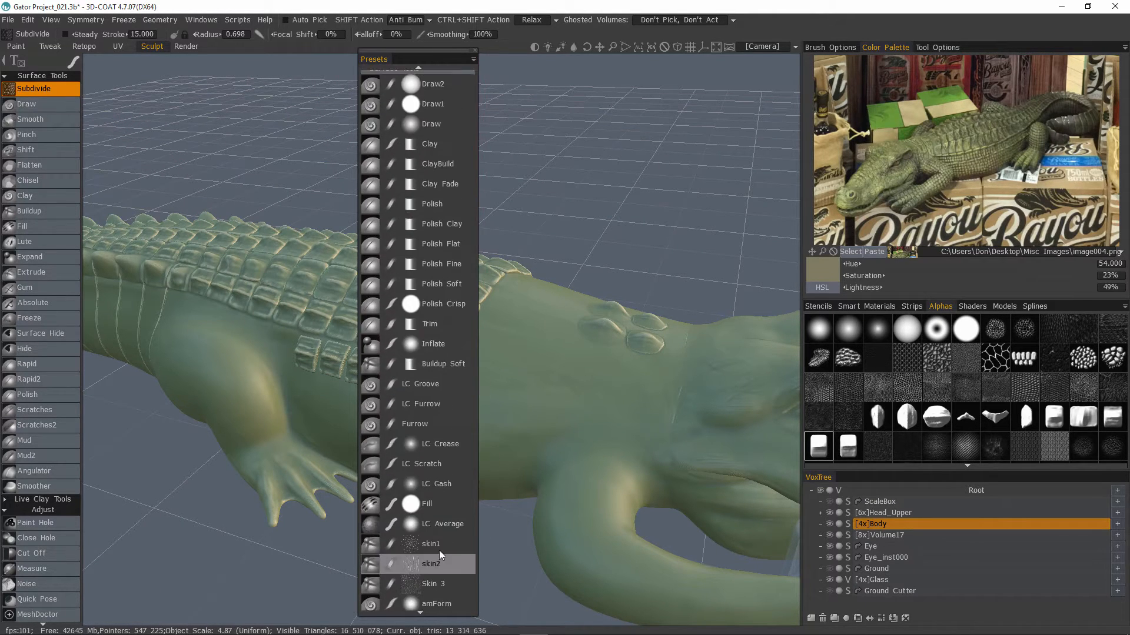
scroll(439, 556, up, 1)
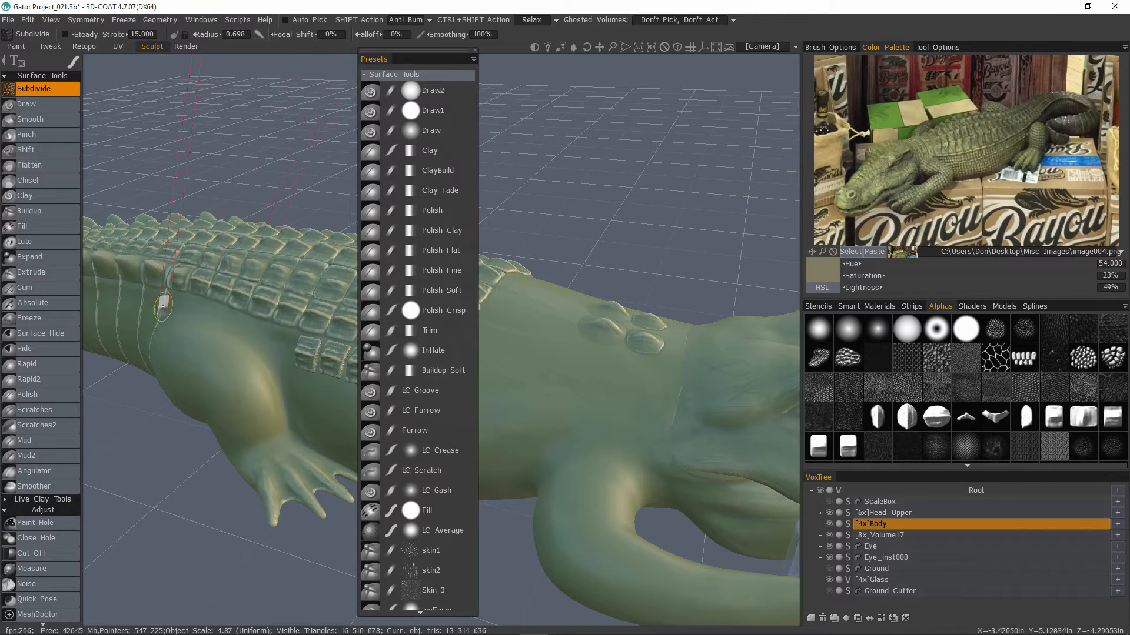
key(p)
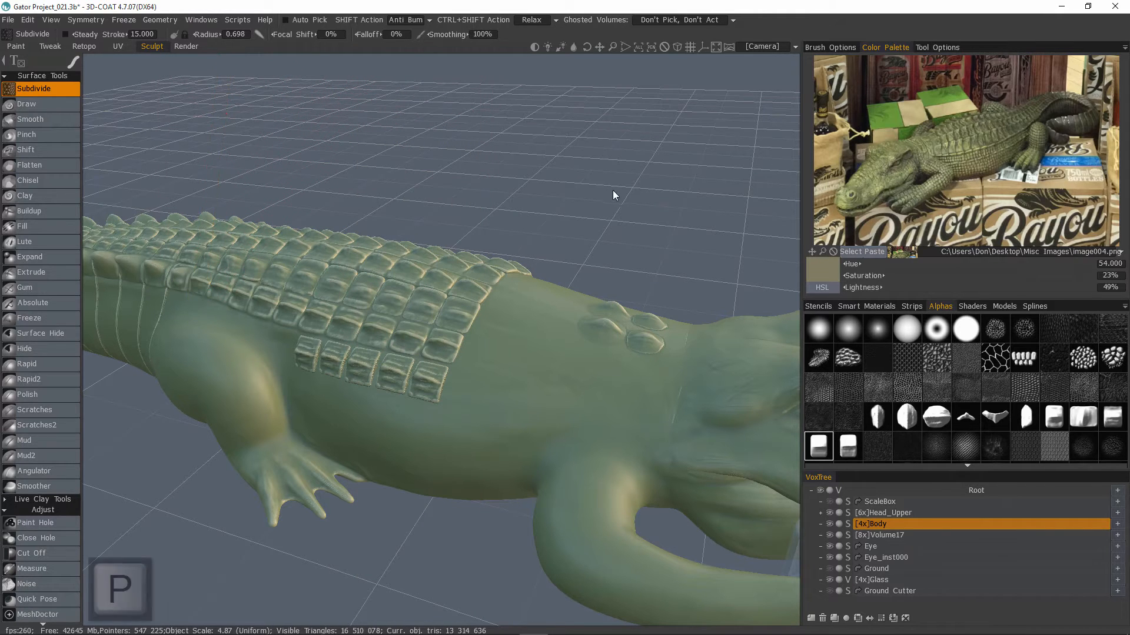
key(p)
key(p)
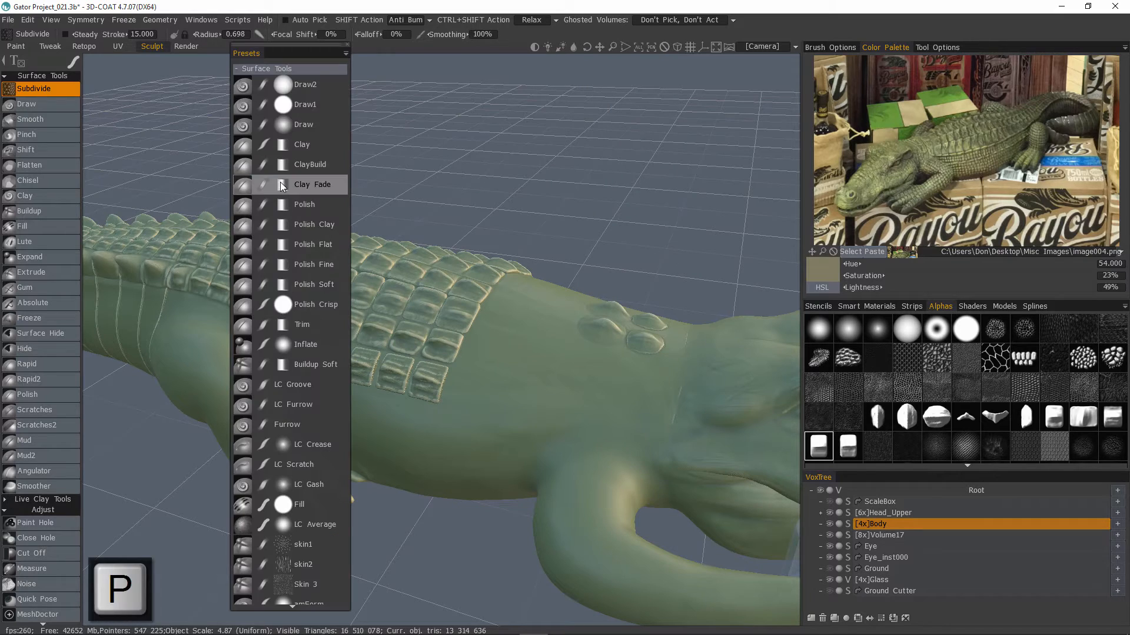
key(p)
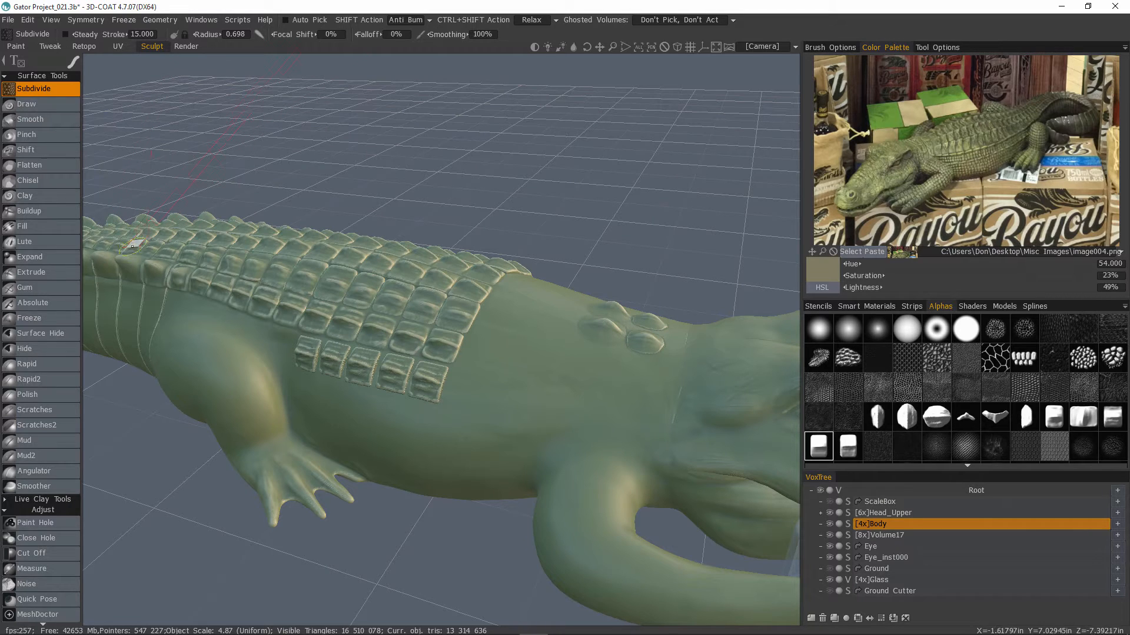
Hide the sculpt tool list to widen the viewport, and bring it back
click(6, 64)
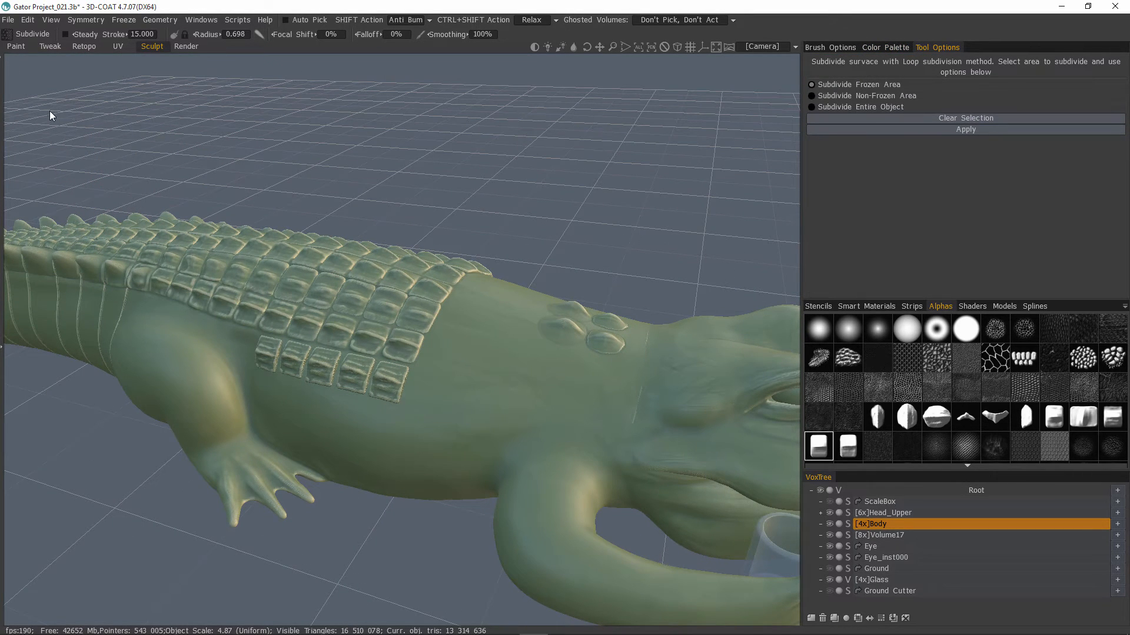
click(2, 351)
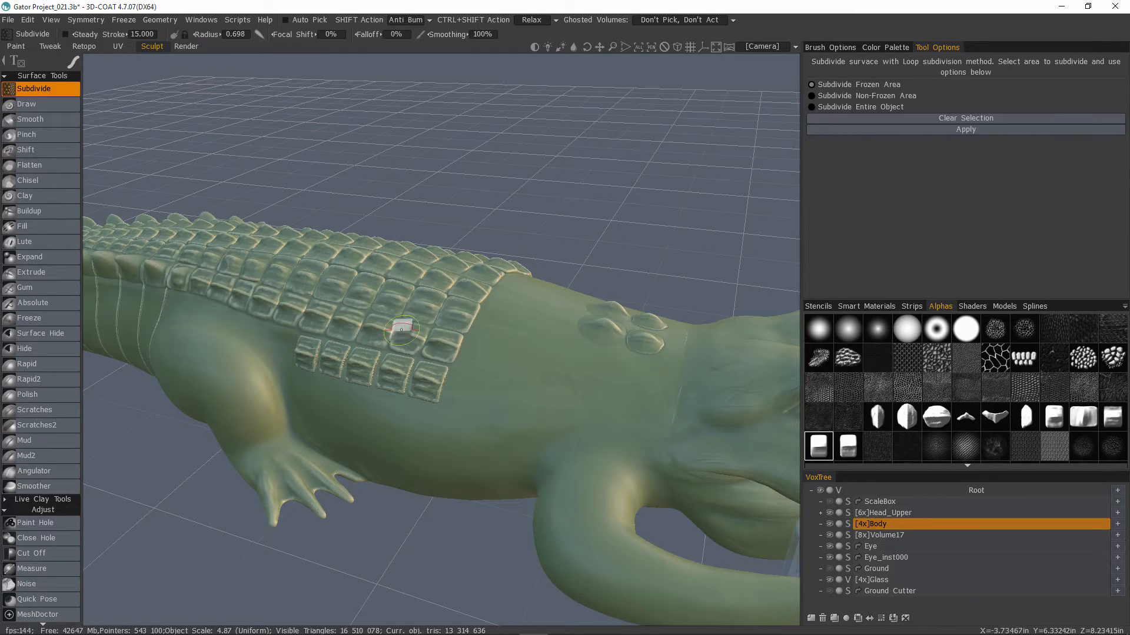
Assign B as the hotkey for the Alphas popup and try it out
click(231, 21)
click(205, 20)
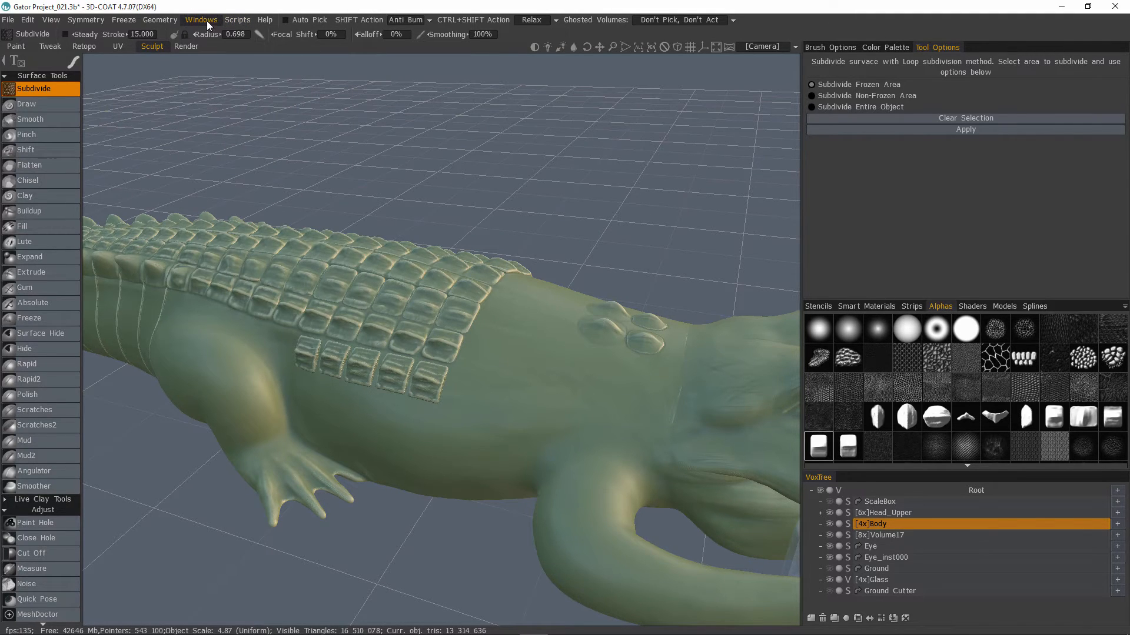
click(203, 20)
mouse_move(209, 37)
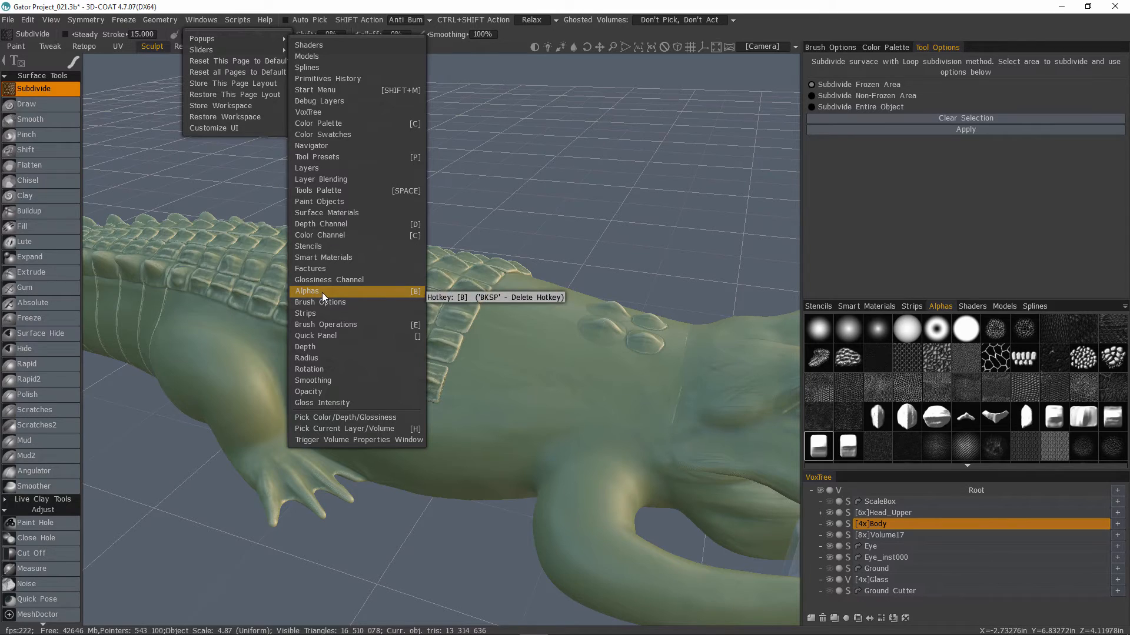
key(End)
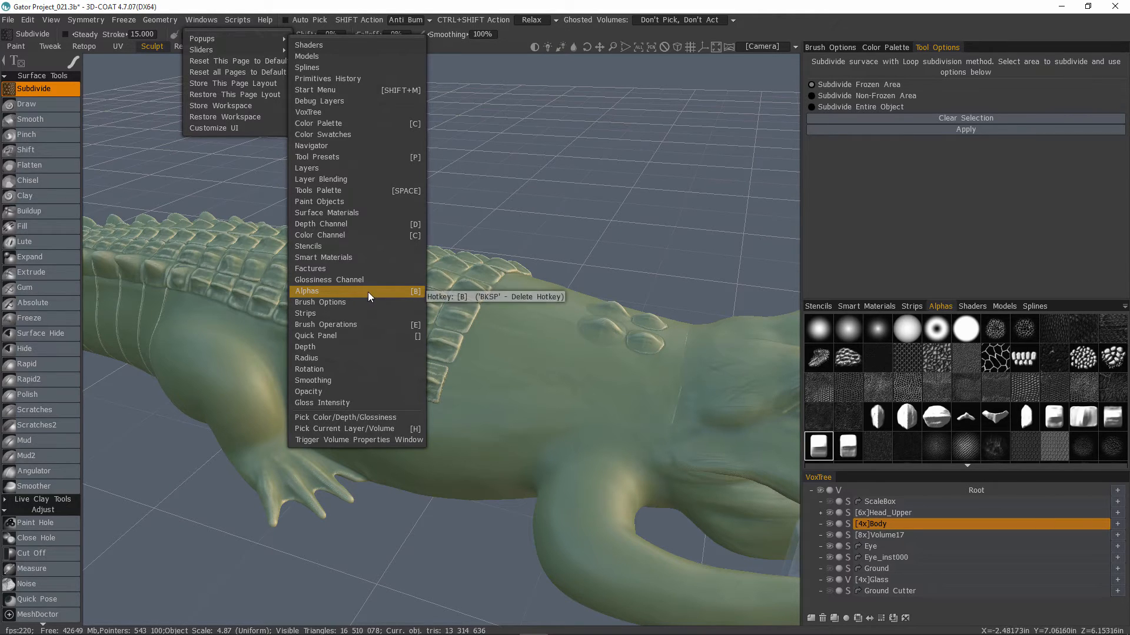
key(b)
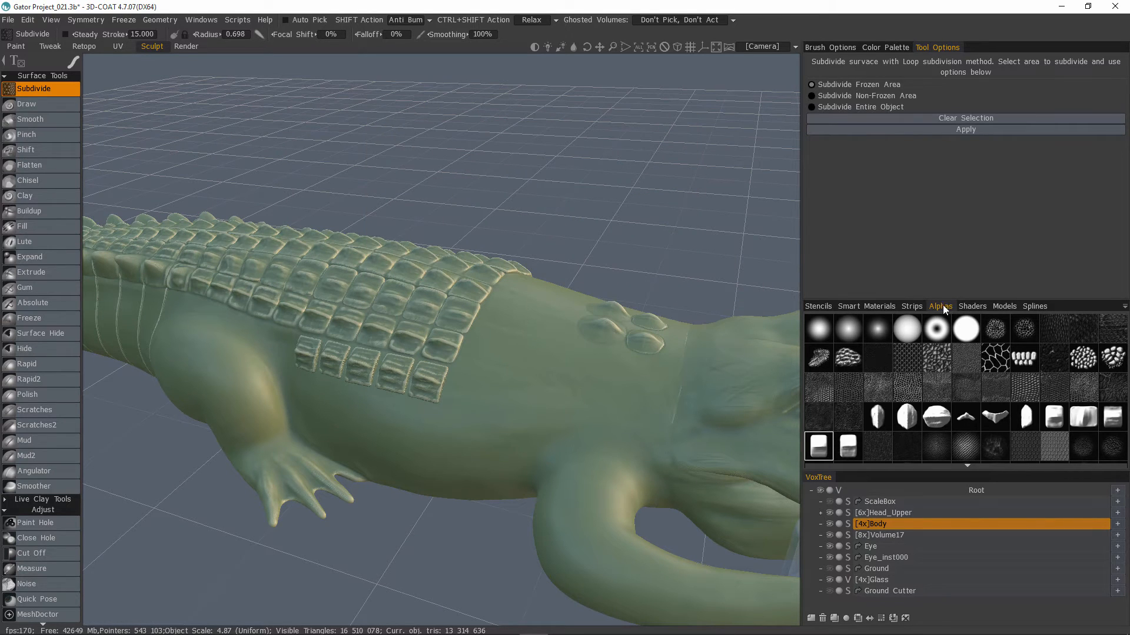
key(b)
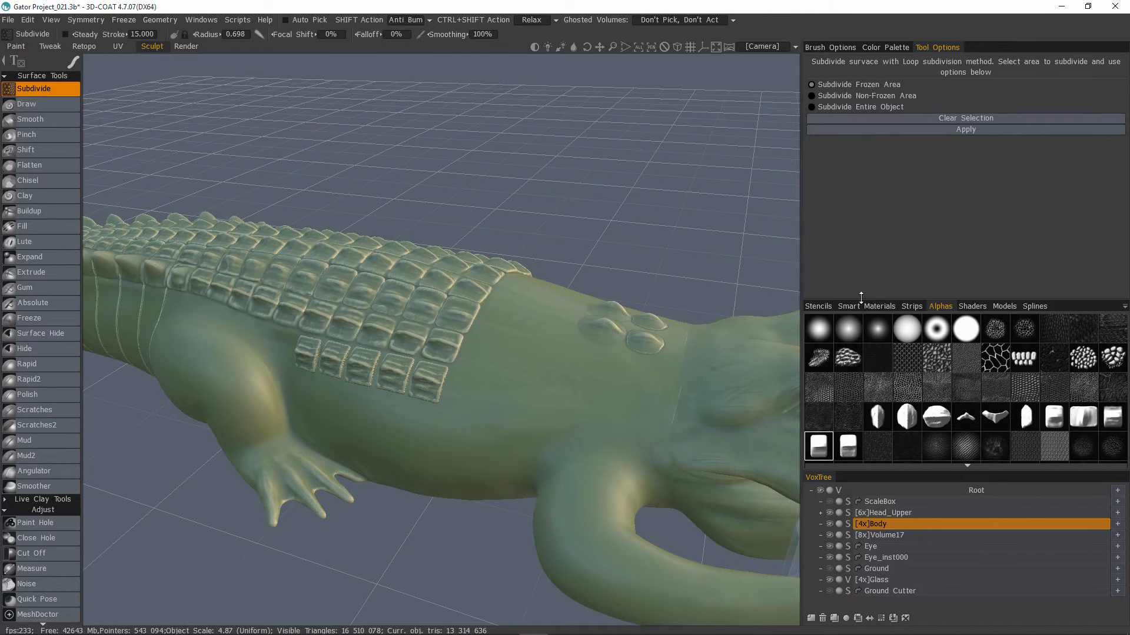
Undock Alphas as a floating window with Huge thumbnails, stretch it across most of the viewport to fit the alphas, and close it
drag(941, 306, 262, 127)
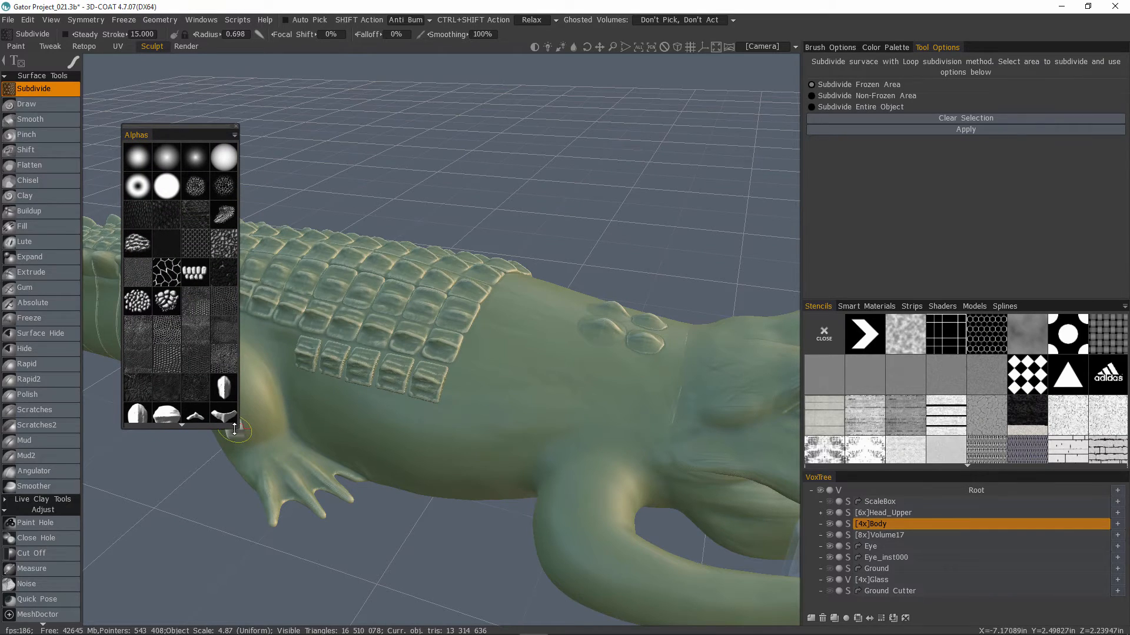
drag(238, 429, 662, 370)
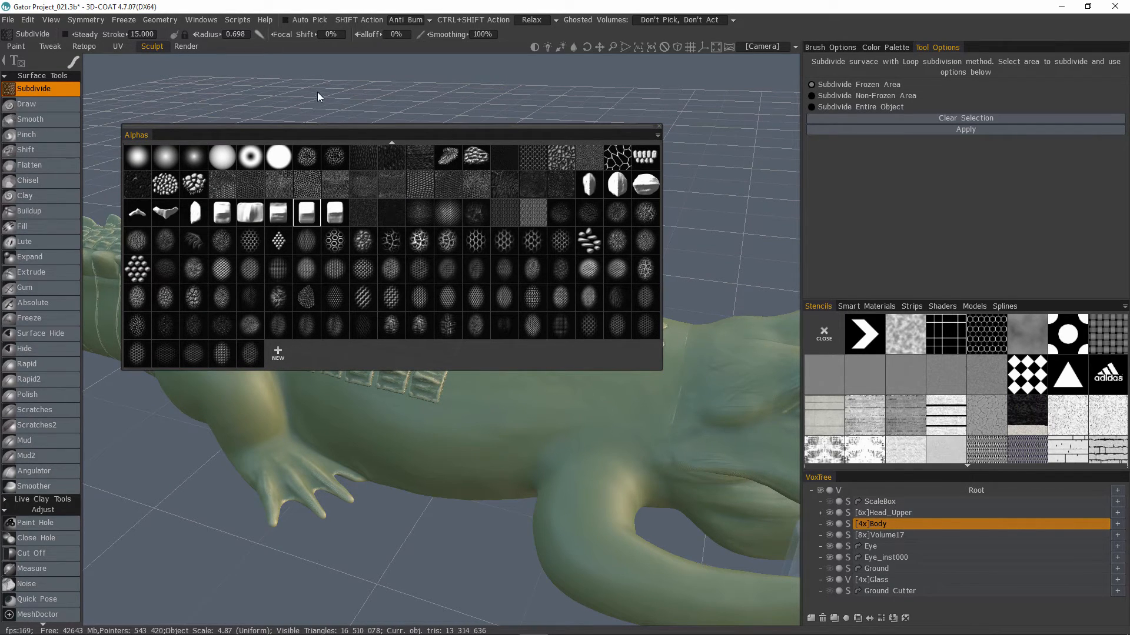
click(657, 135)
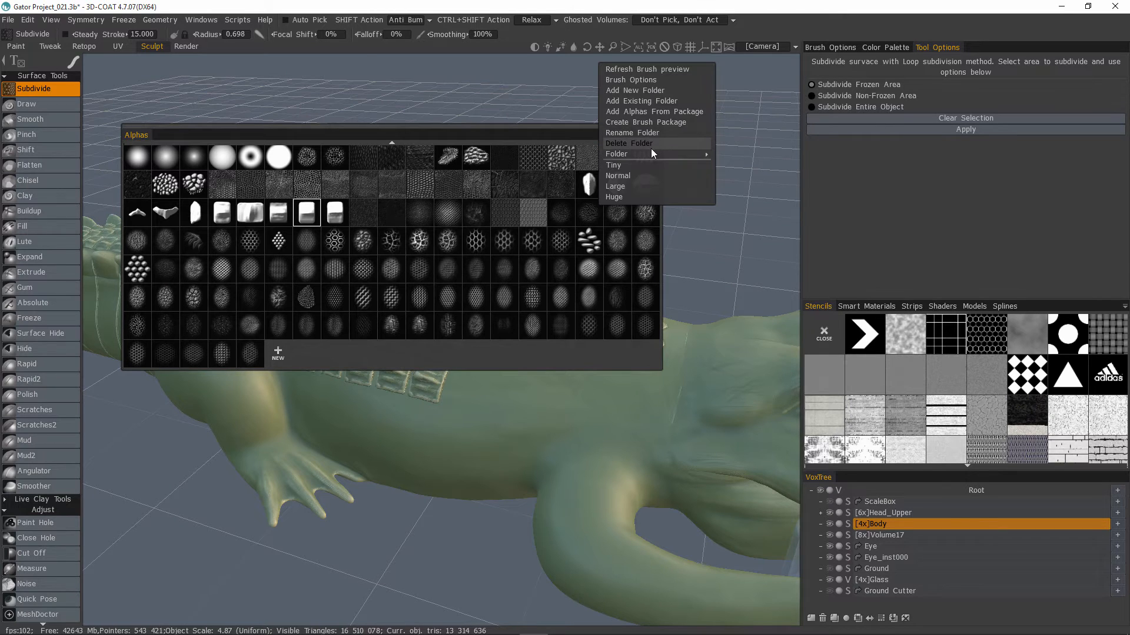
click(637, 199)
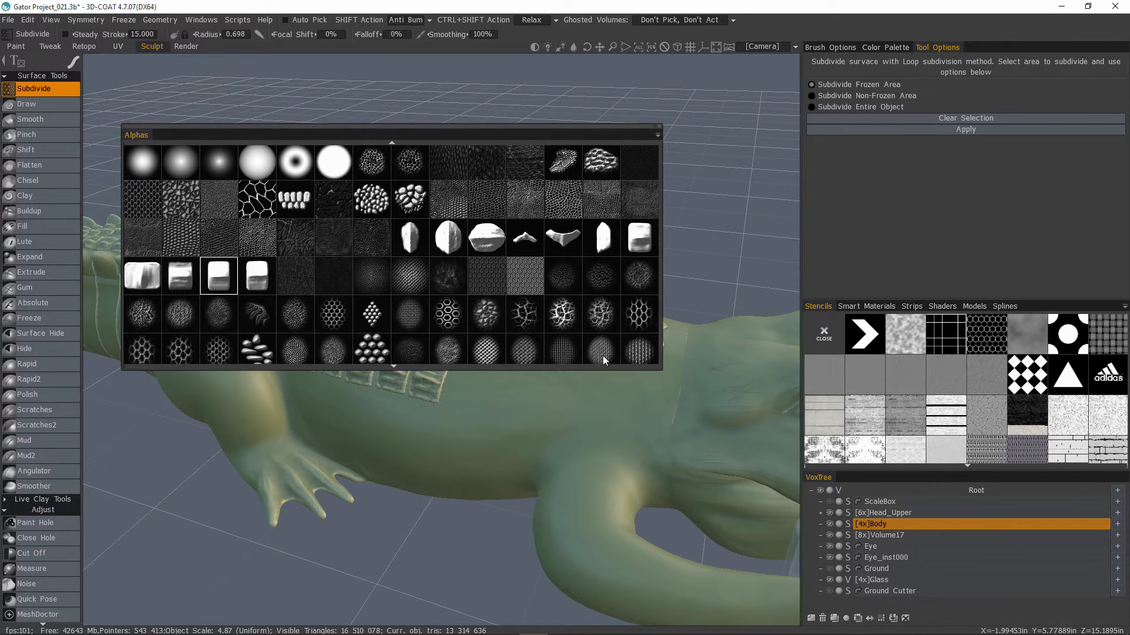
drag(661, 369, 765, 483)
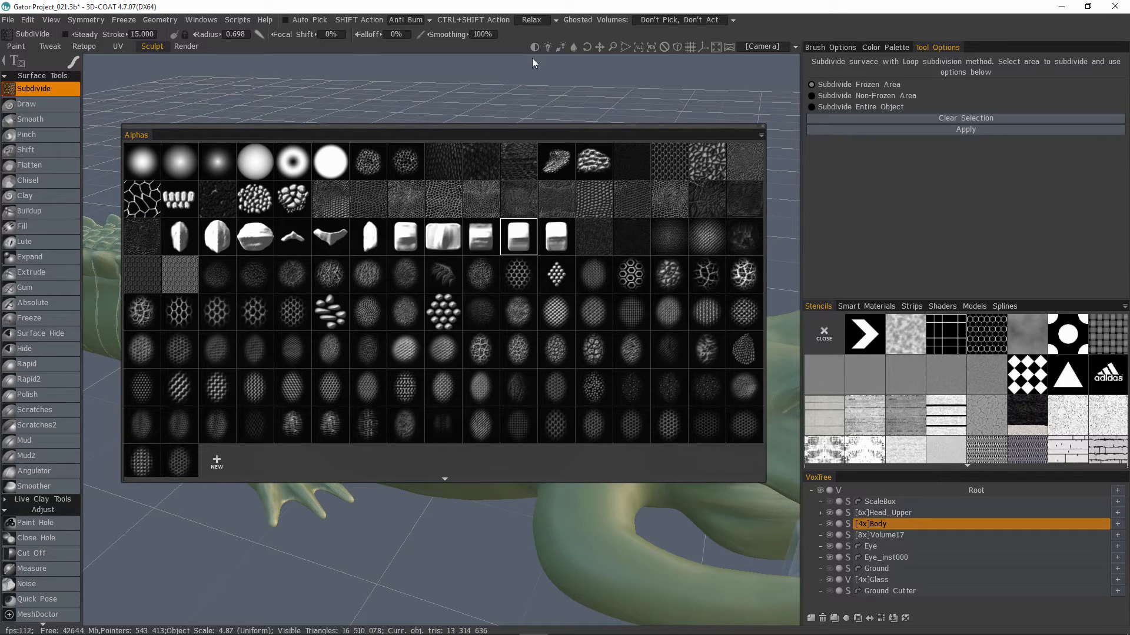
click(763, 127)
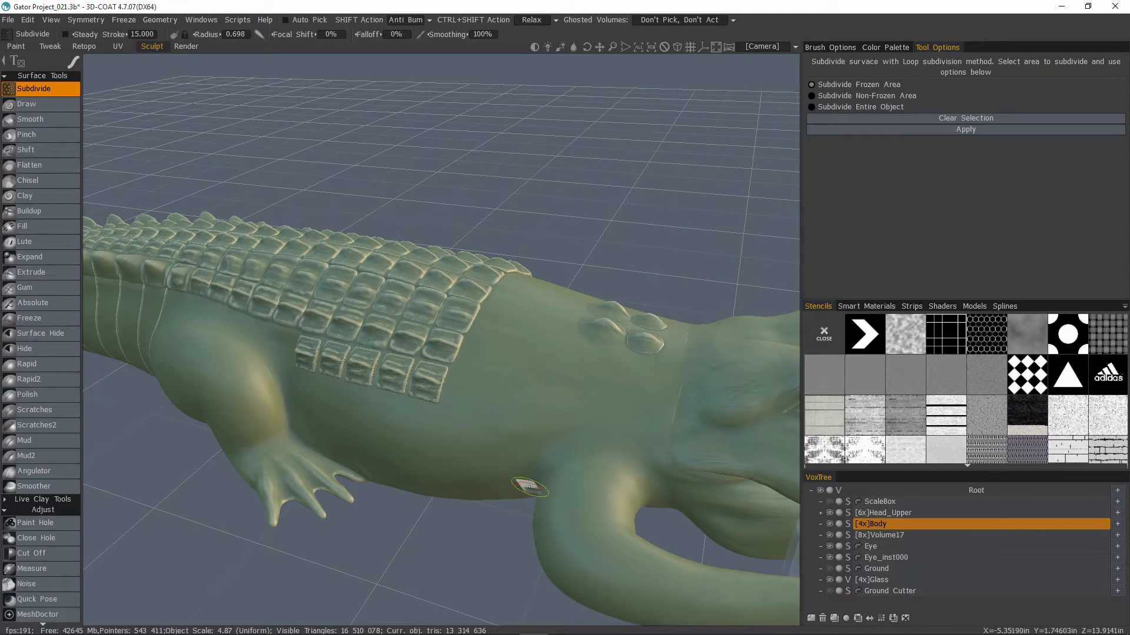
Review the SpacePilot button assignments for 3D-Coat in the 3Dconnexion settings, and close the settings
key(space)
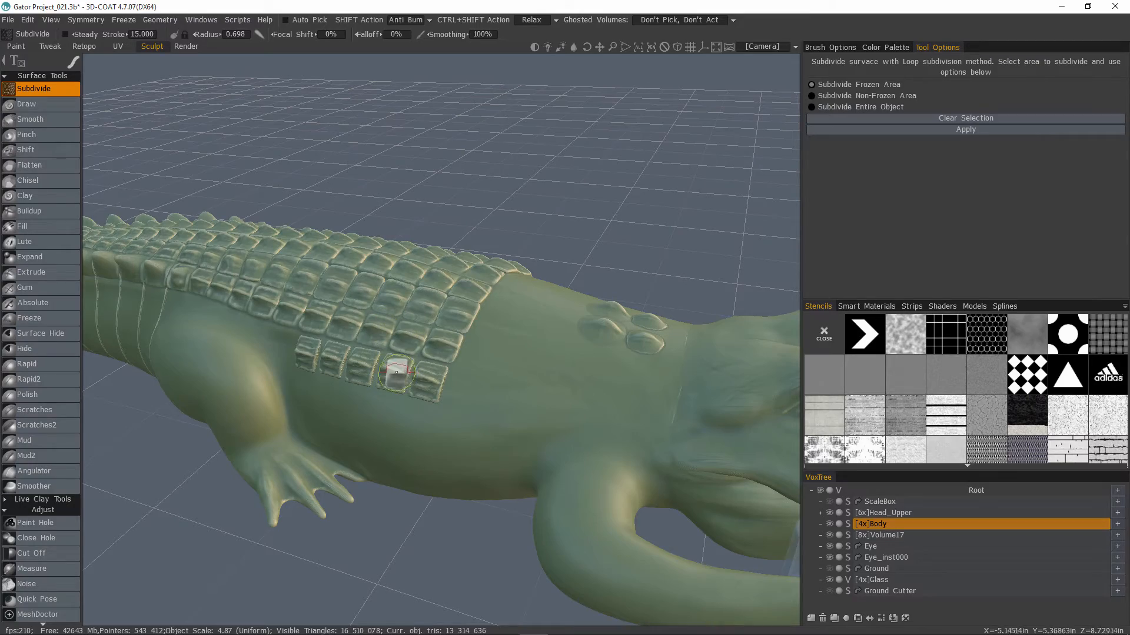
alt+drag(391, 390, 428, 375)
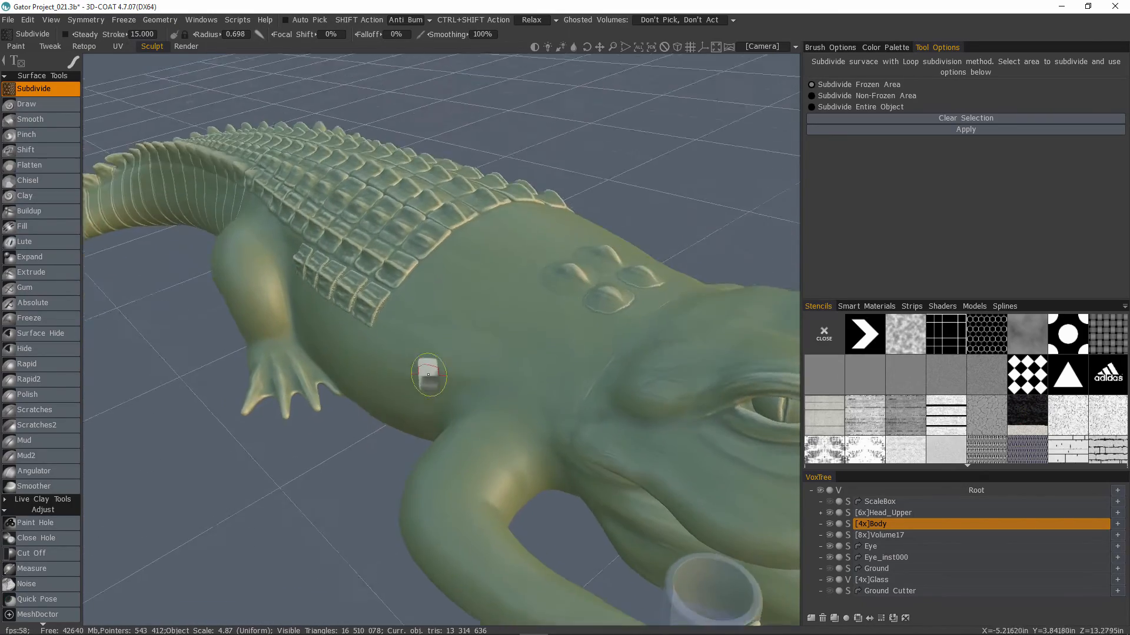
drag(587, 177, 538, 160)
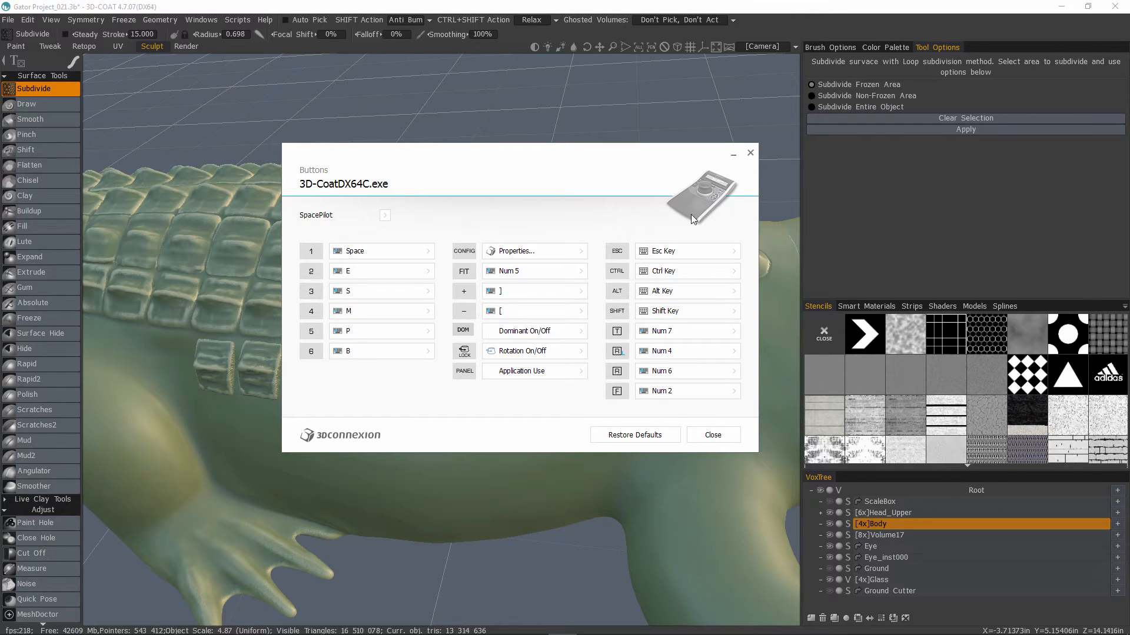
click(509, 297)
click(714, 435)
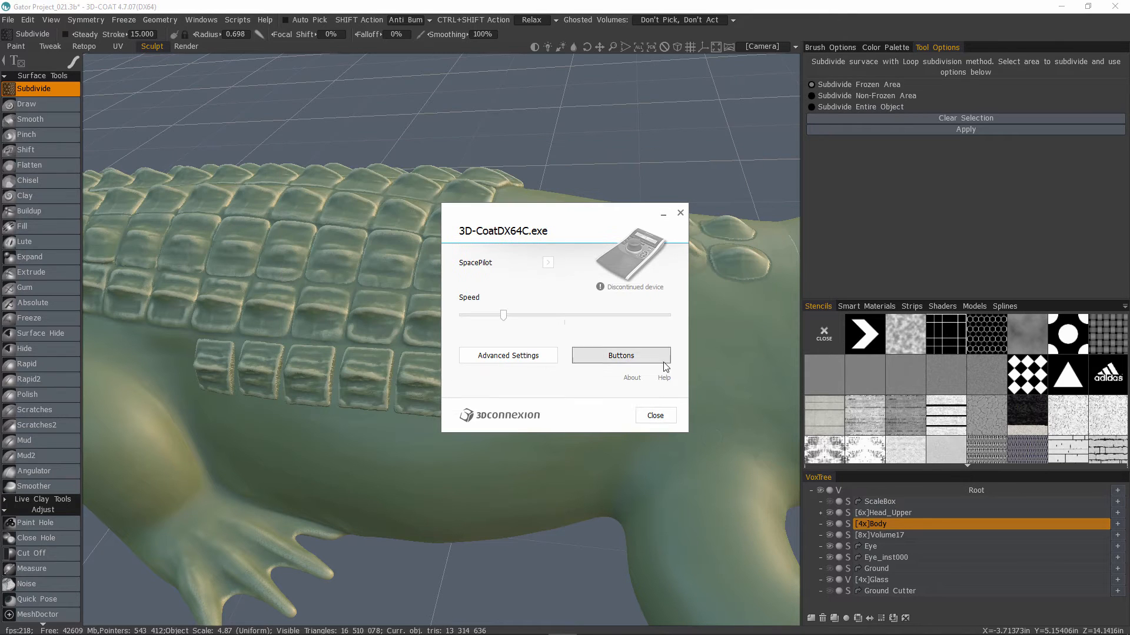
click(657, 415)
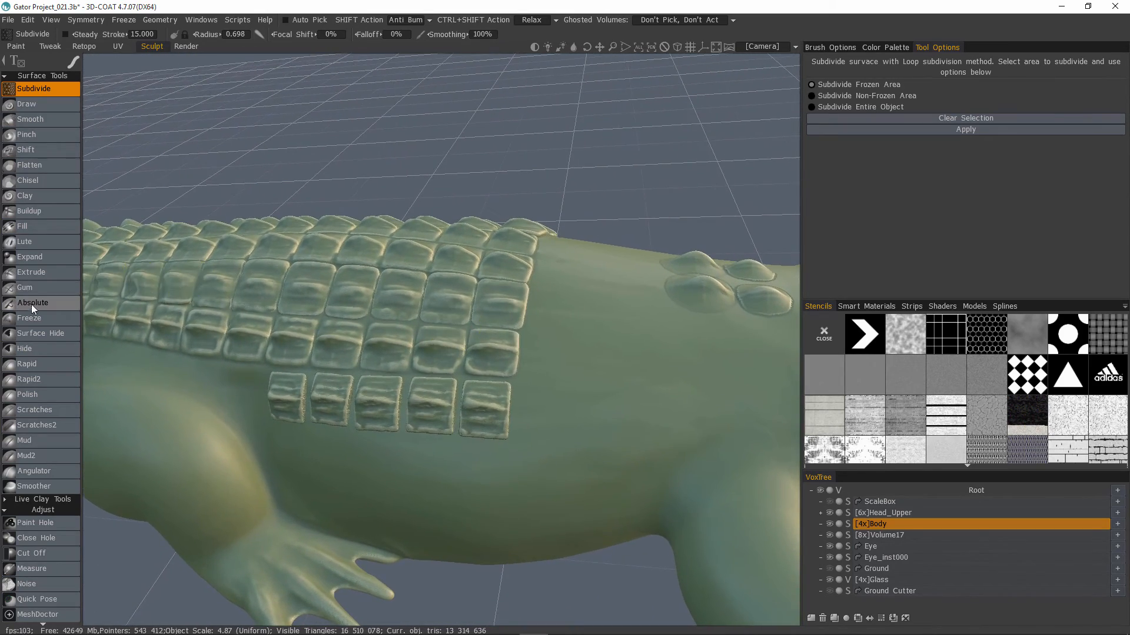
Activate the Absolute sculpt tool and pick the Scale_09_0F9E alpha from the Alphas popup
click(33, 304)
key(b)
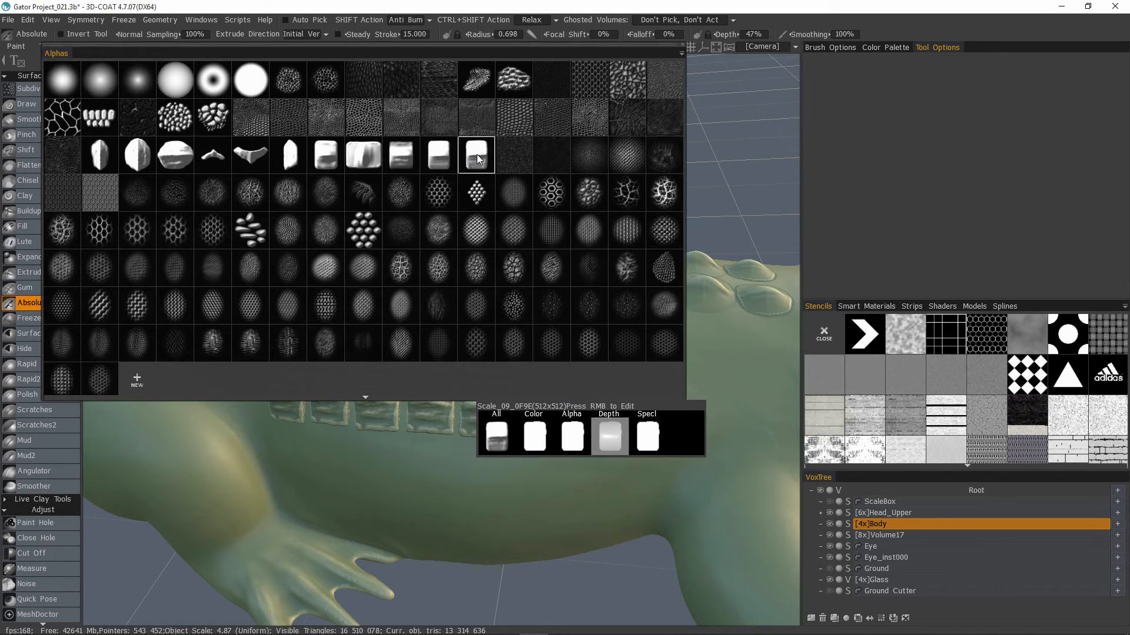
mouse_move(572, 446)
alt+mouse_down()
mouse_move(572, 437)
mouse_move(569, 447)
alt+mouse_up()
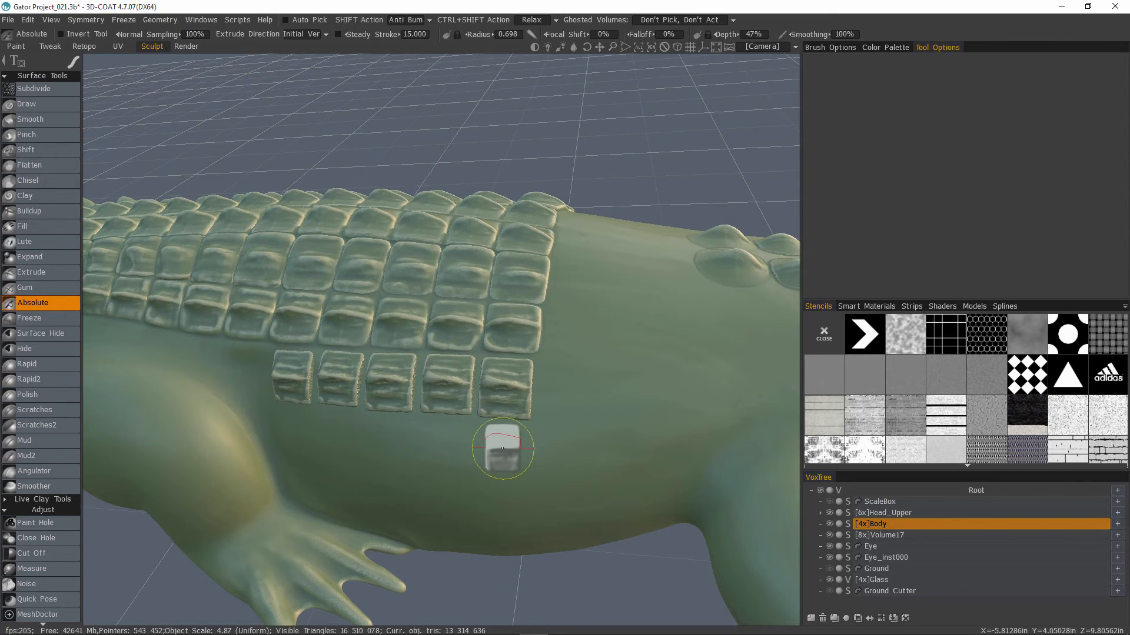
Try stamping one scale below the front end of the lowest scale row with the rotated-rectangle stroke mode, and undo it
key(space)
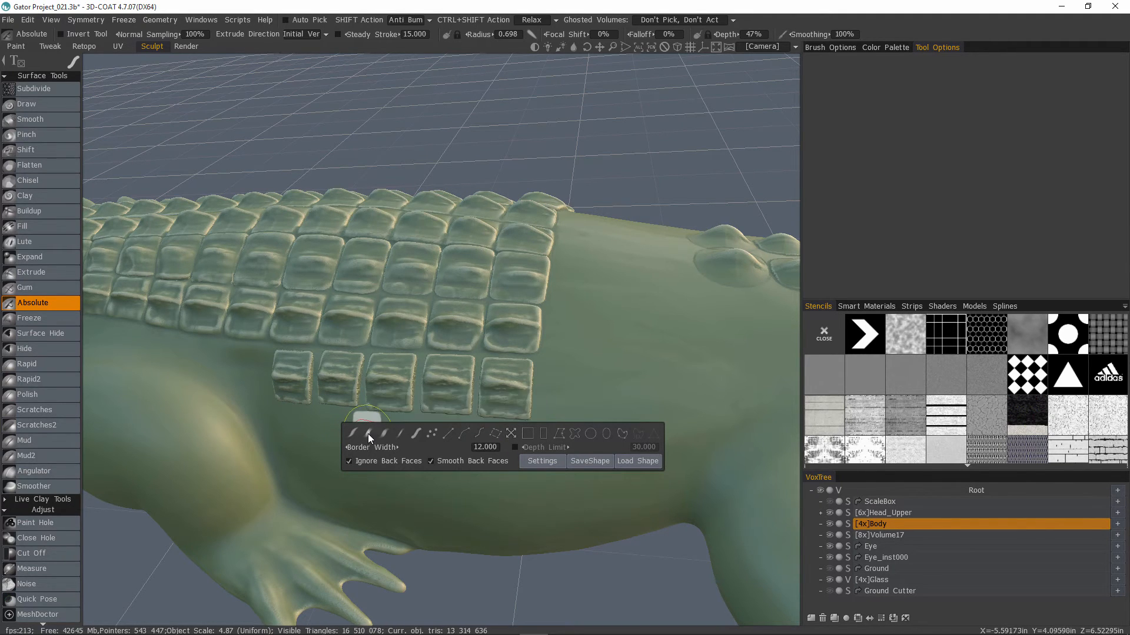
click(496, 434)
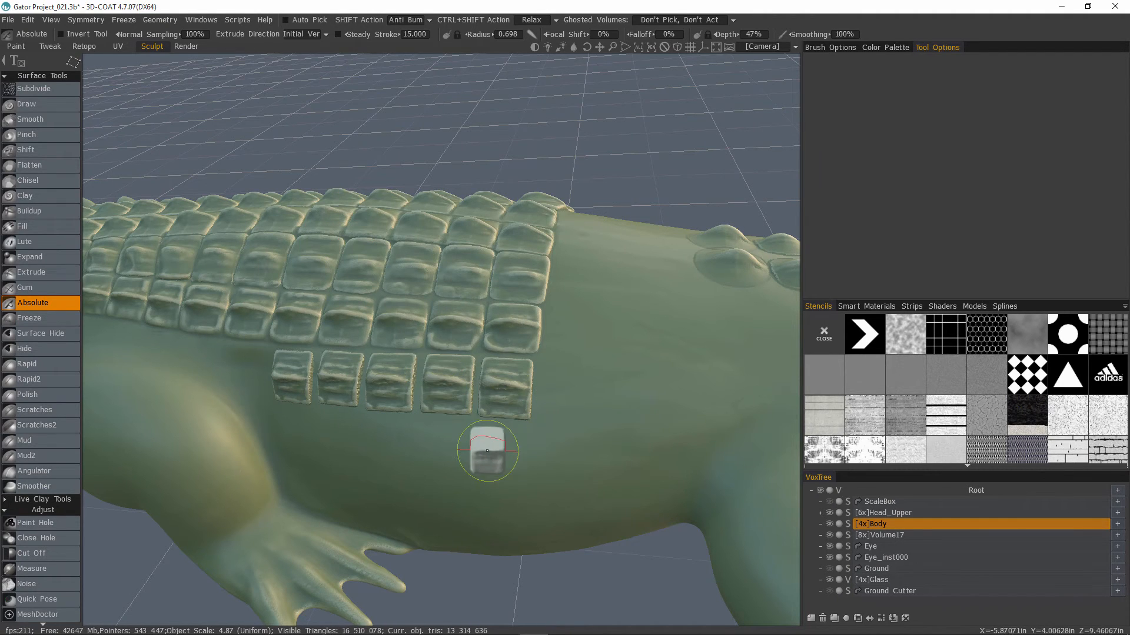
mouse_move(504, 450)
mouse_down()
mouse_move(513, 481)
mouse_move(486, 470)
mouse_move(506, 488)
mouse_move(506, 462)
mouse_move(533, 494)
mouse_move(513, 464)
mouse_move(533, 489)
mouse_move(509, 487)
mouse_up()
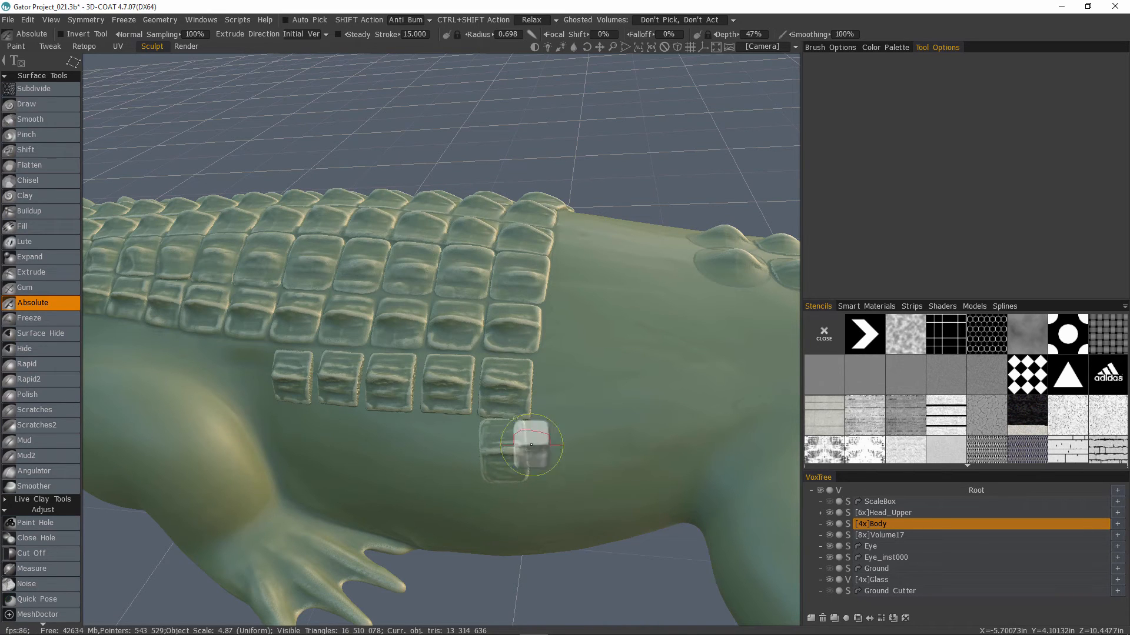
middle_drag(239, 404, 263, 415)
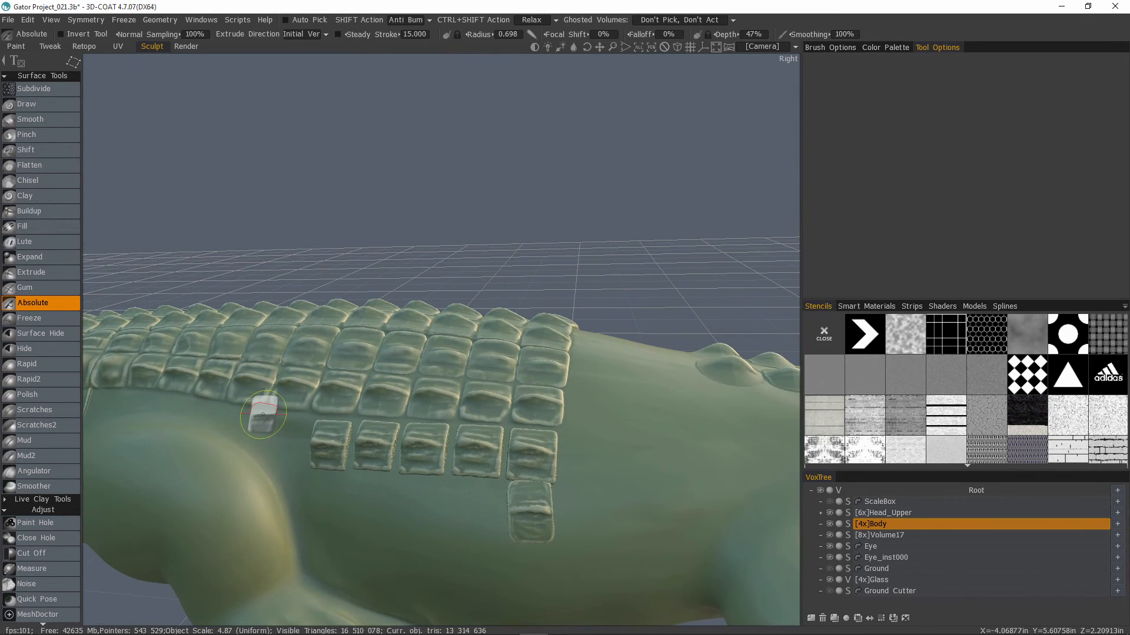
key(ctrl+z)
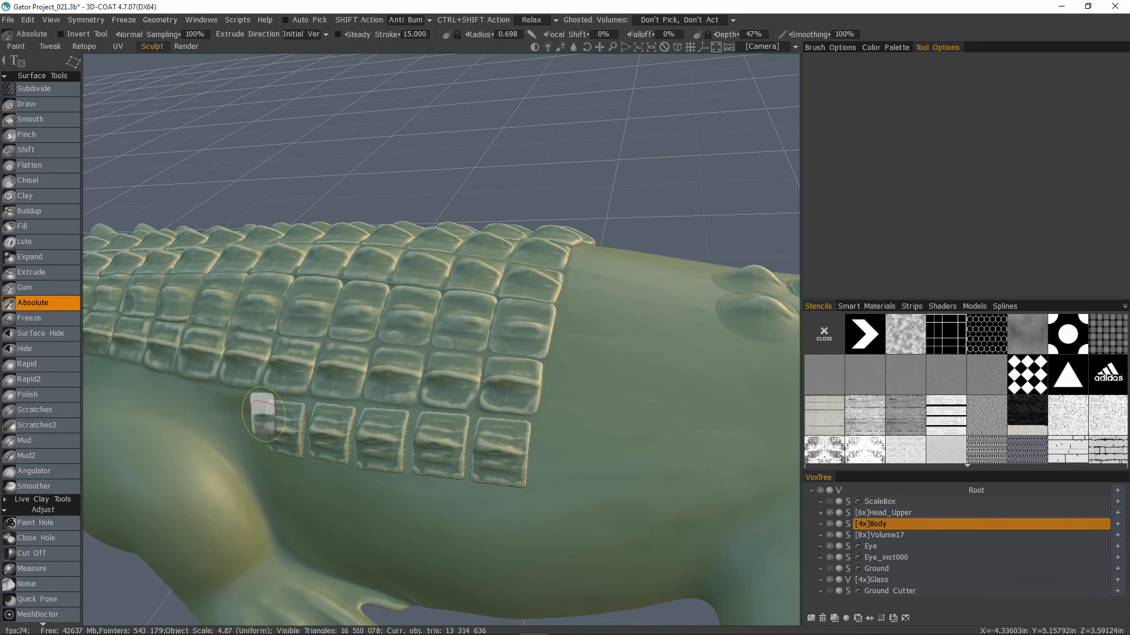
Switch to the crossed-arrows stroke mode for the lower scale row on the body's side, and show the Brush Options
mouse_move(78, 64)
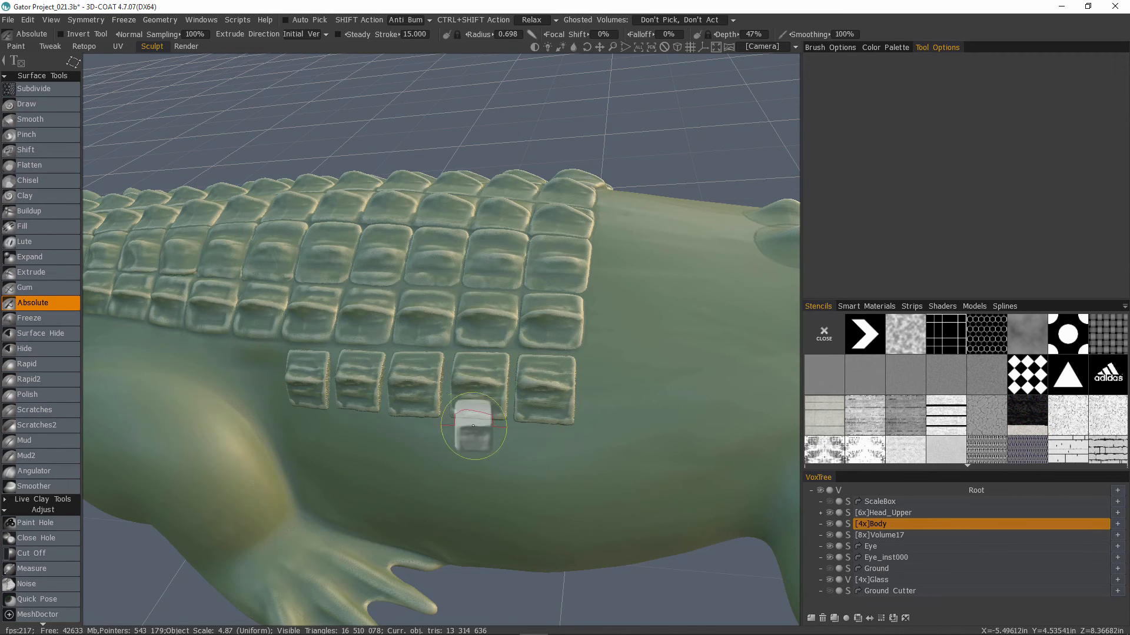
click(248, 63)
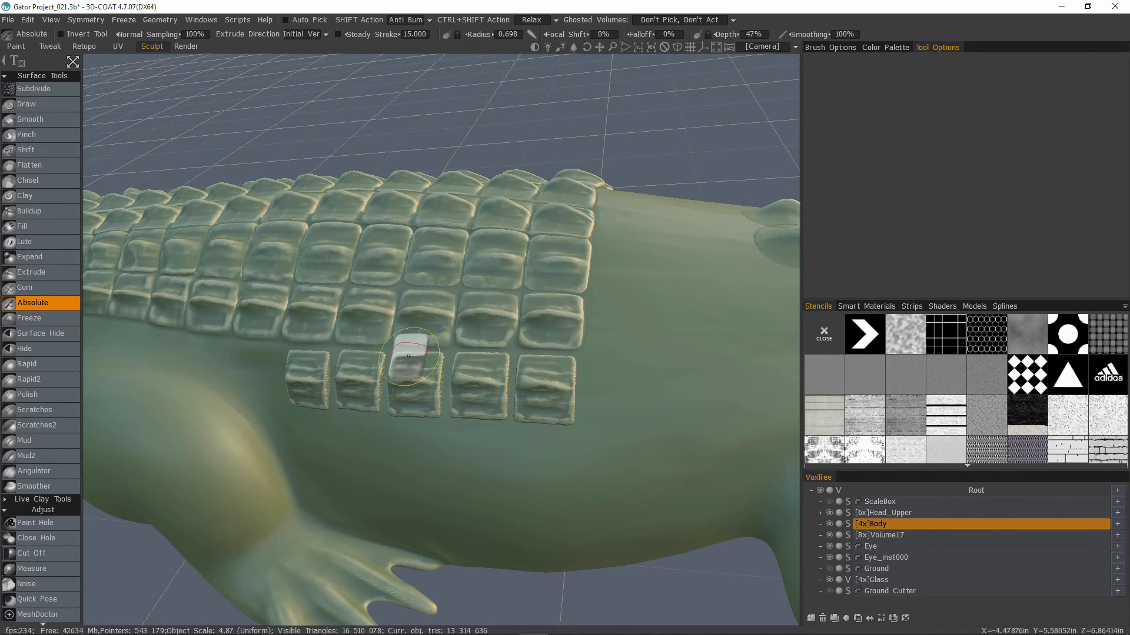
mouse_move(493, 409)
alt+middle_down()
mouse_move(496, 383)
mouse_move(442, 372)
alt+middle_up()
alt+right_drag(443, 372, 464, 241)
alt+middle_drag(453, 403, 521, 384)
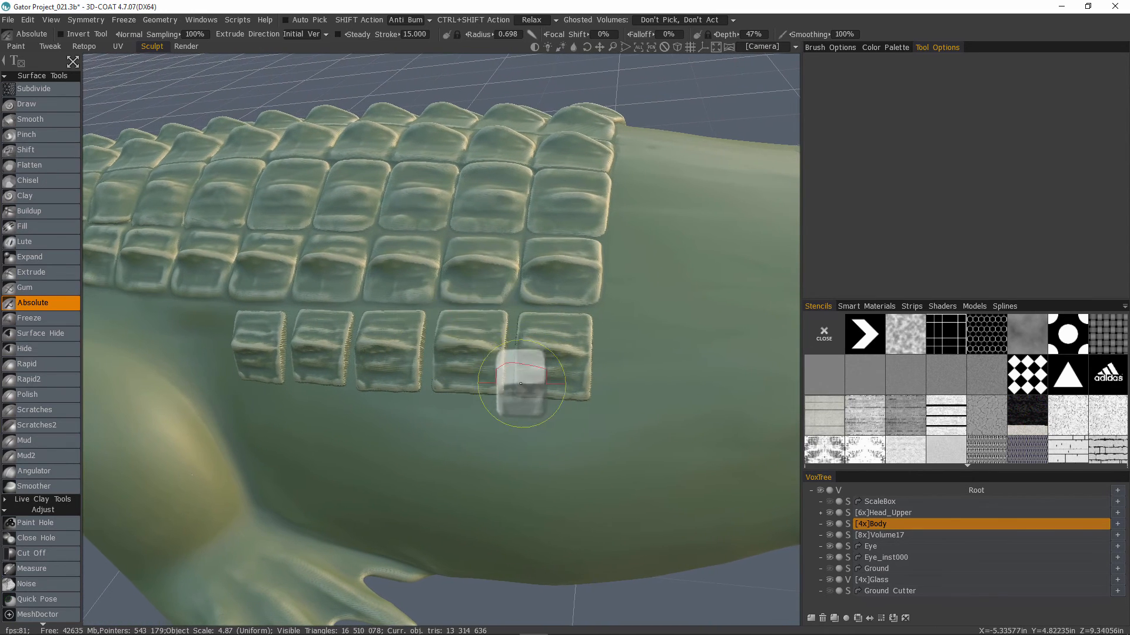
mouse_move(71, 64)
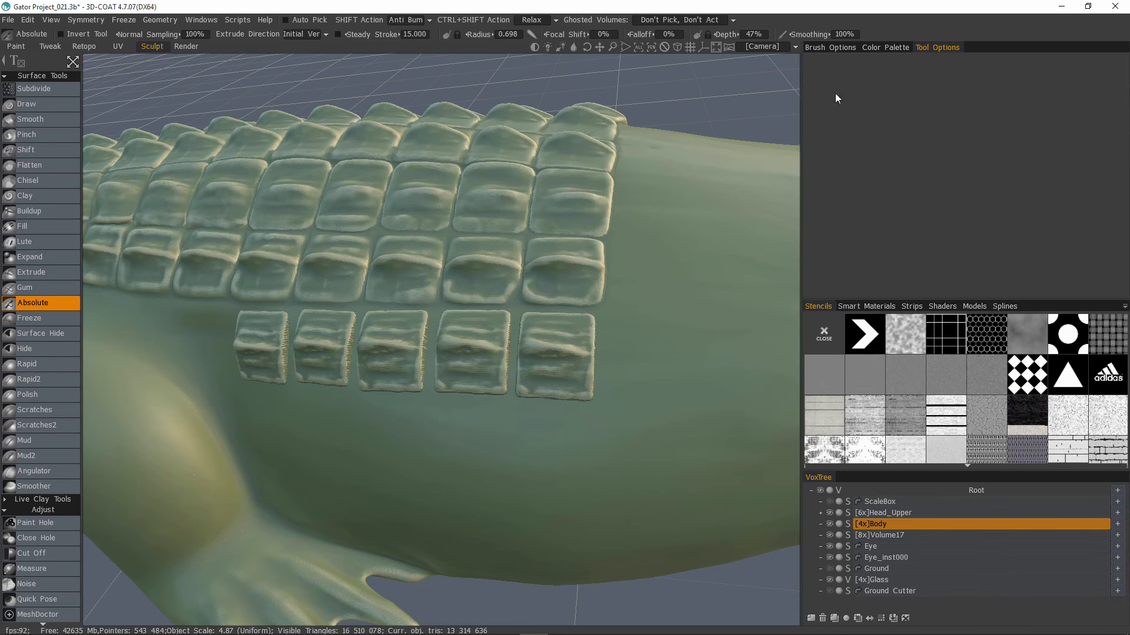
click(826, 47)
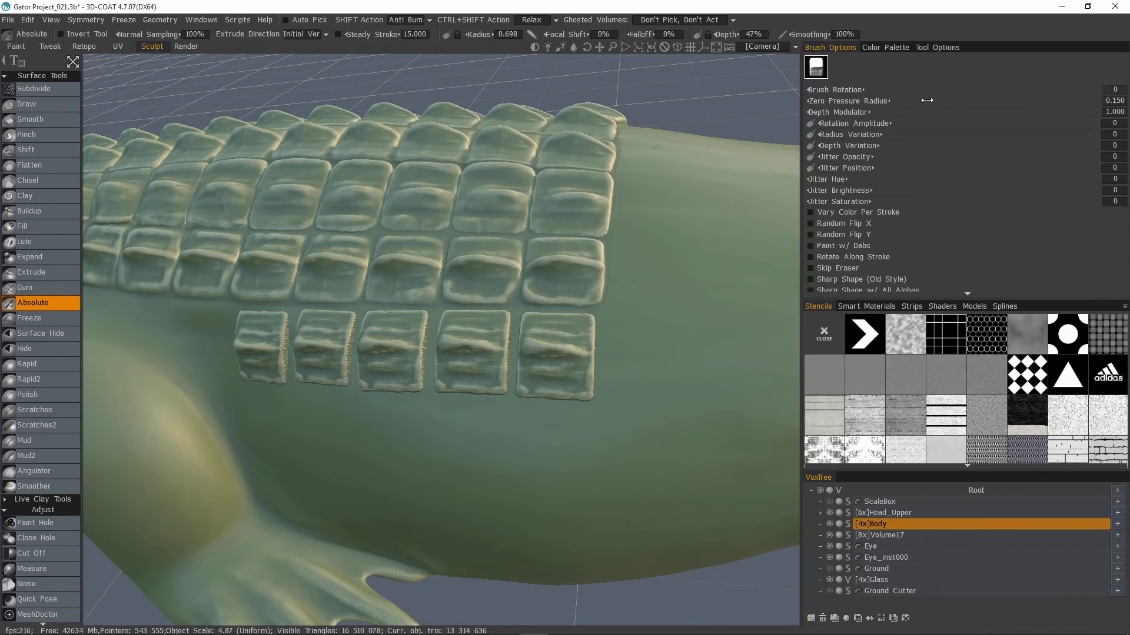
Set the brush rotation to 358, radius to 0.866 and depth to 36%, and stamp a scale below the front scale of the lowest row
drag(1056, 89, 1034, 89)
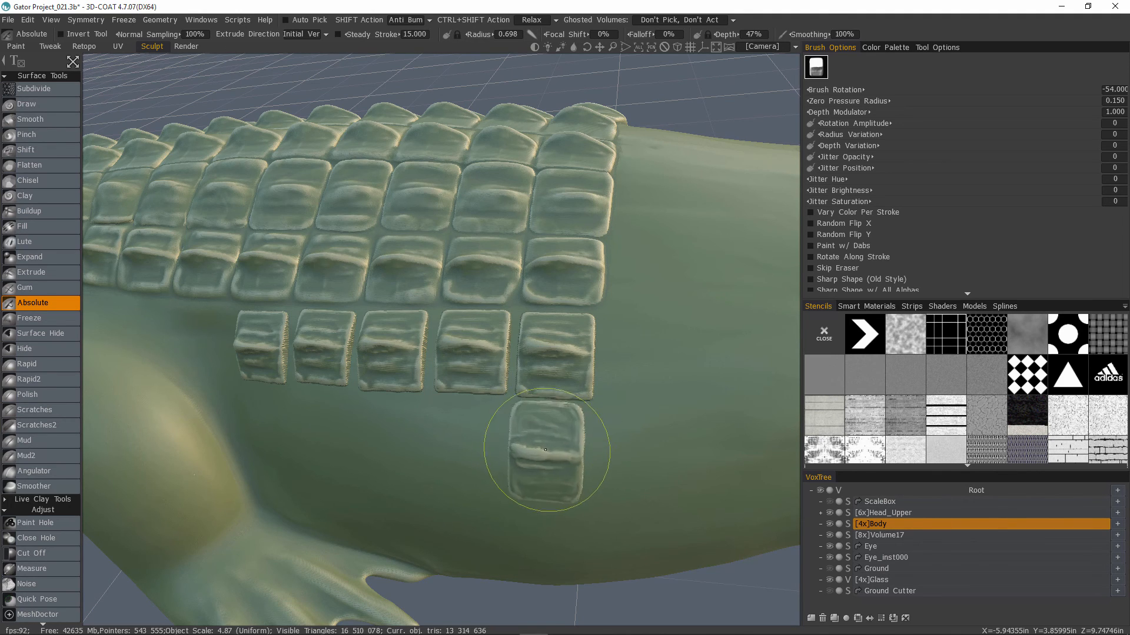
mouse_move(550, 449)
right_down()
mouse_move(534, 496)
mouse_move(536, 467)
mouse_move(509, 485)
mouse_move(467, 461)
mouse_move(480, 444)
right_up()
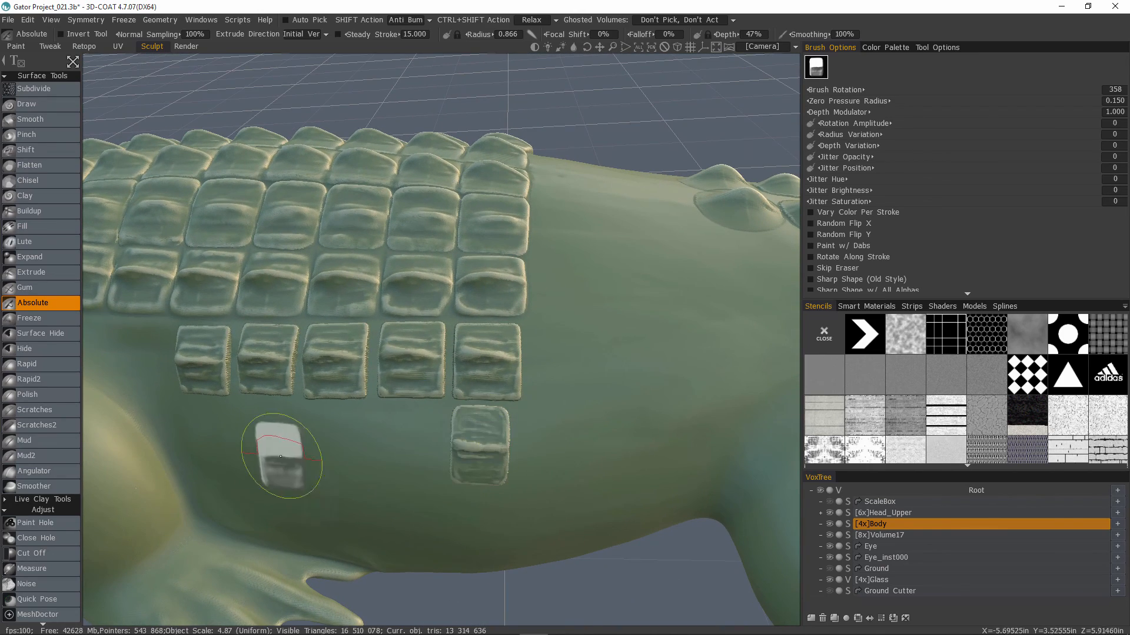
mouse_move(277, 454)
right_down()
mouse_move(288, 459)
mouse_move(311, 425)
mouse_move(416, 375)
mouse_move(378, 373)
mouse_move(524, 333)
mouse_move(574, 353)
mouse_move(522, 353)
mouse_move(559, 355)
mouse_move(529, 361)
mouse_move(524, 341)
mouse_move(583, 383)
right_up()
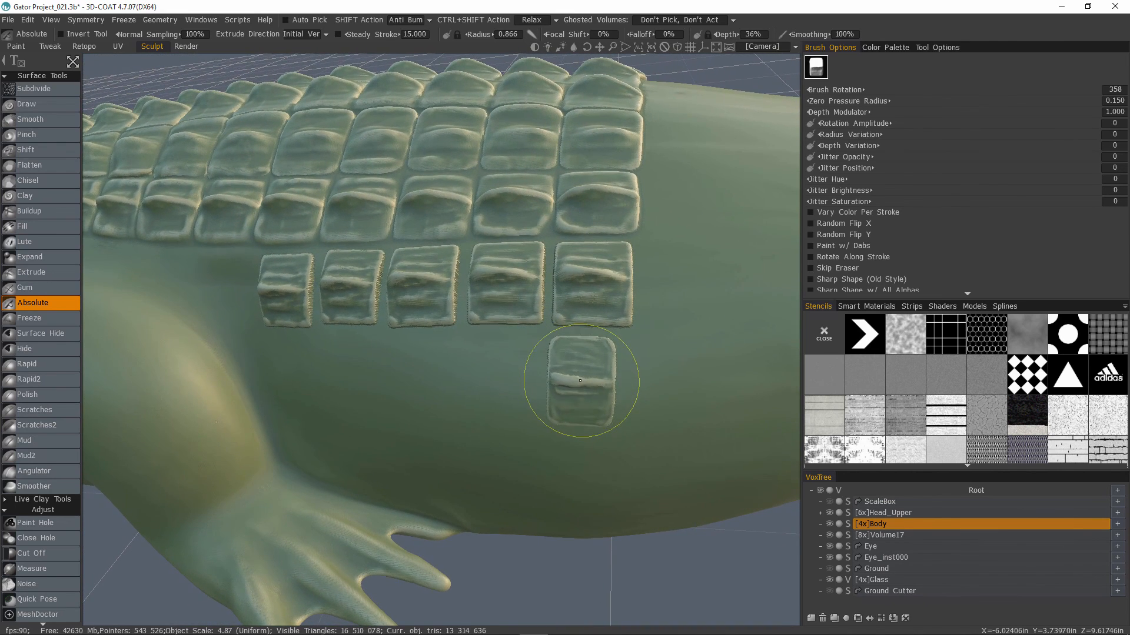
Stamp two more scales in the new row, working back toward the hind leg, with the radius reduced to 0.815 for the last one
right_drag(277, 404, 406, 393)
drag(509, 365, 520, 364)
key(ctrl+z)
click(531, 357)
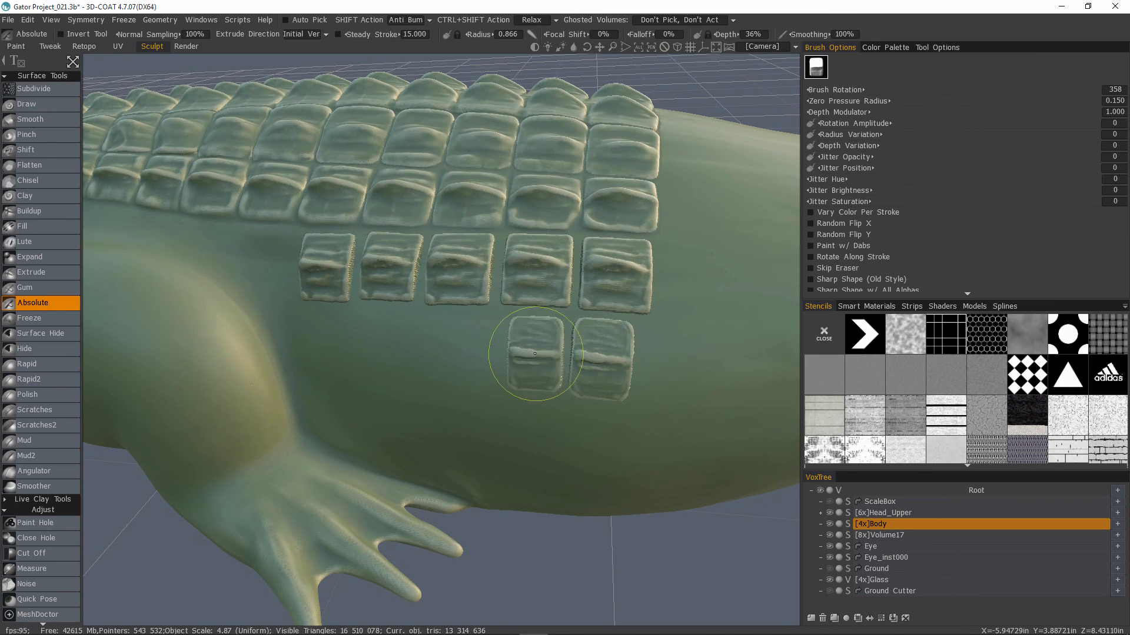
mouse_move(334, 368)
alt+mouse_down()
mouse_move(309, 369)
mouse_move(335, 373)
mouse_move(396, 308)
mouse_move(670, 449)
mouse_move(421, 323)
mouse_move(502, 355)
mouse_move(499, 367)
mouse_move(480, 366)
mouse_move(500, 315)
mouse_move(514, 353)
alt+mouse_up()
click(469, 340)
Bring up the Alphas popup over the viewport, followed by the Presets popup with the surface tool brushes
key(b)
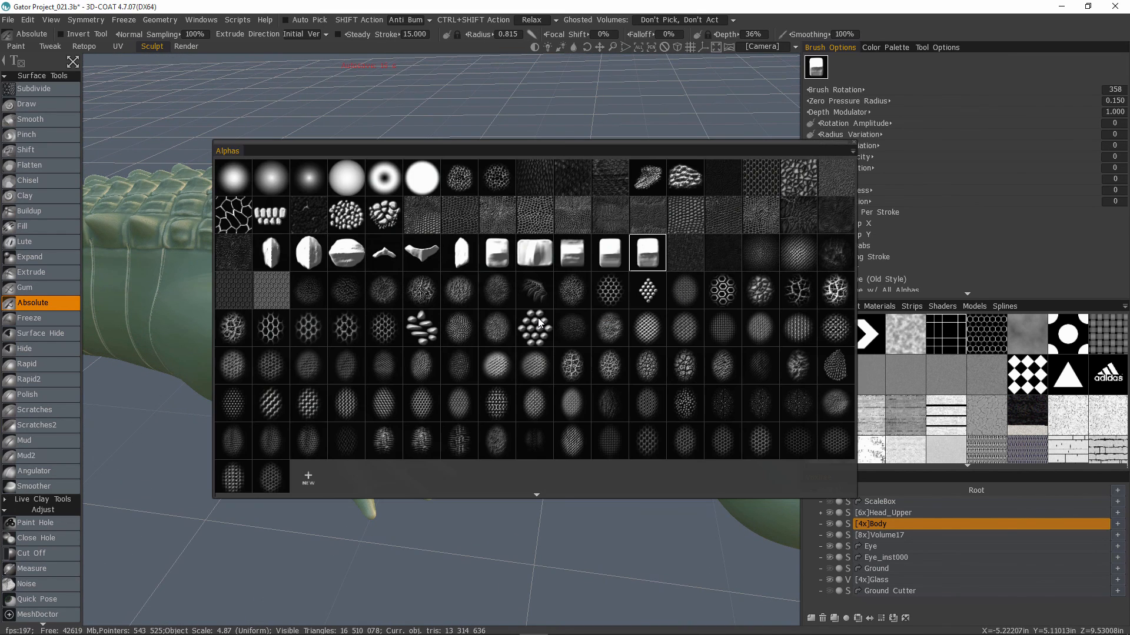
key(p)
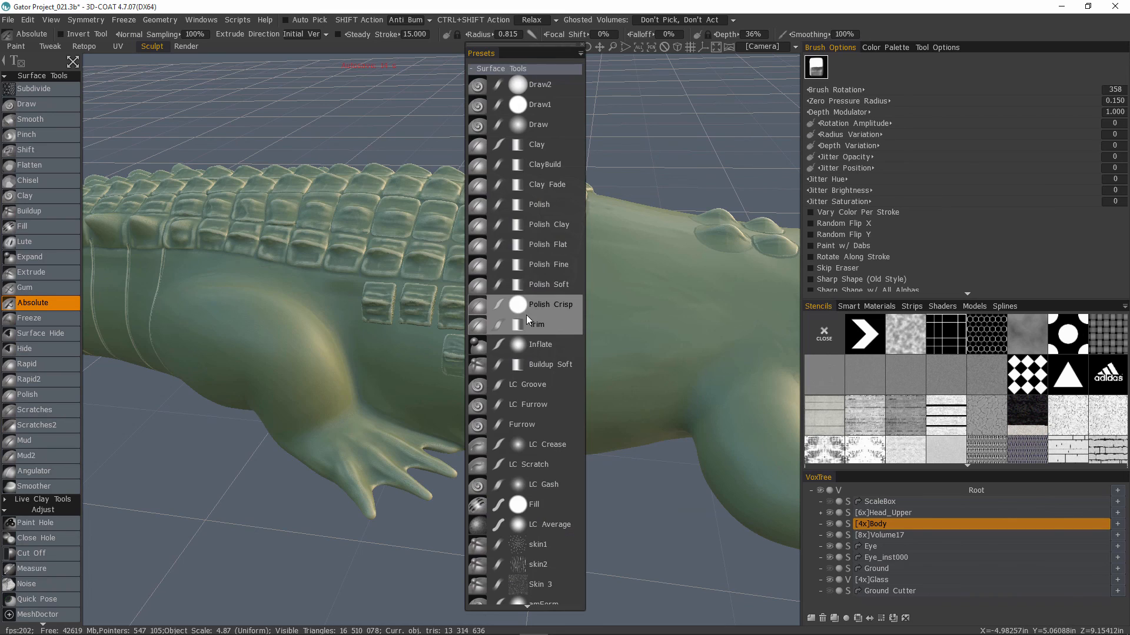